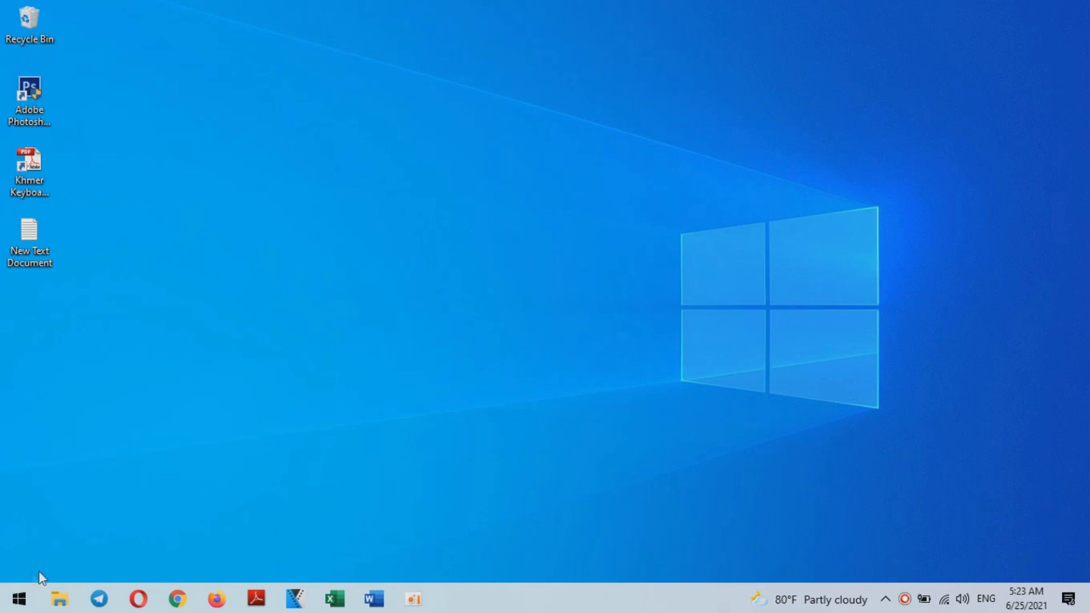
Launch Disk Cleanup by running the cleanmgr command.
{"action": "key", "text": "super"}
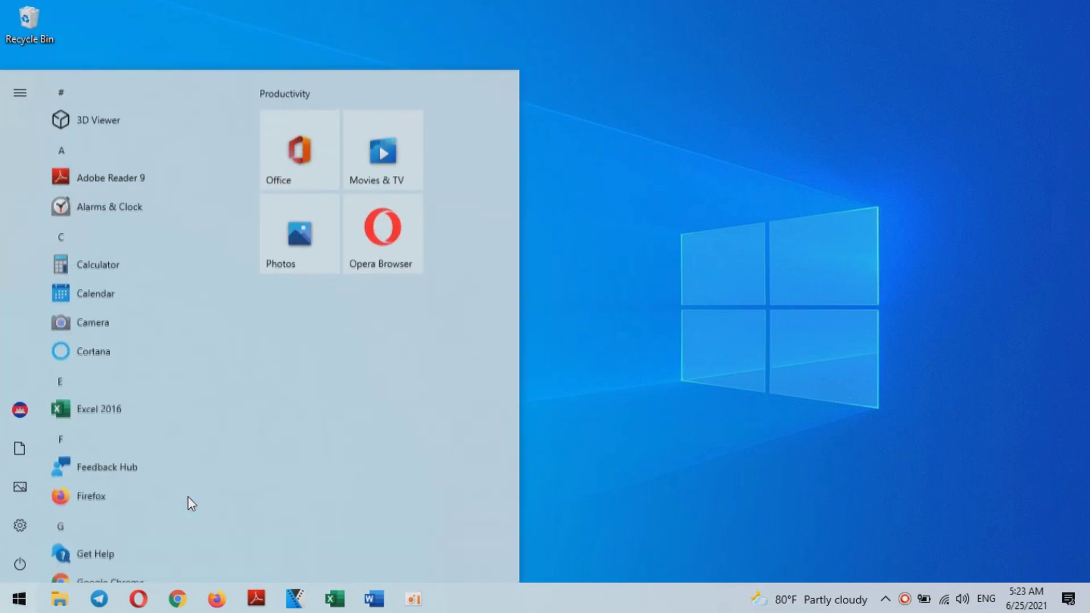
{"action": "left_click", "coordinate": [568, 345]}
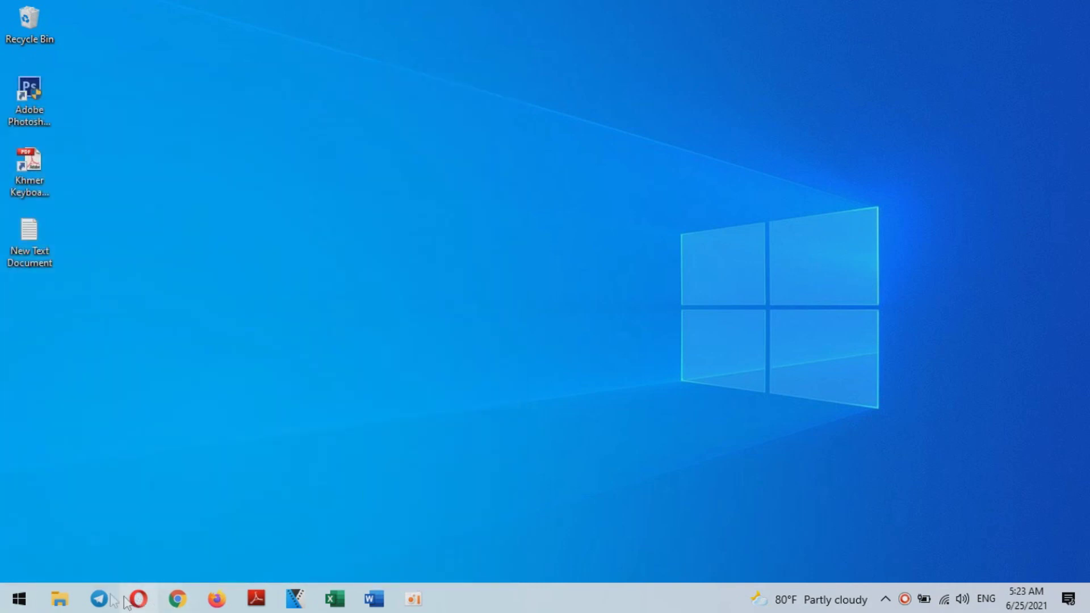
{"action": "right_click", "coordinate": [22, 596]}
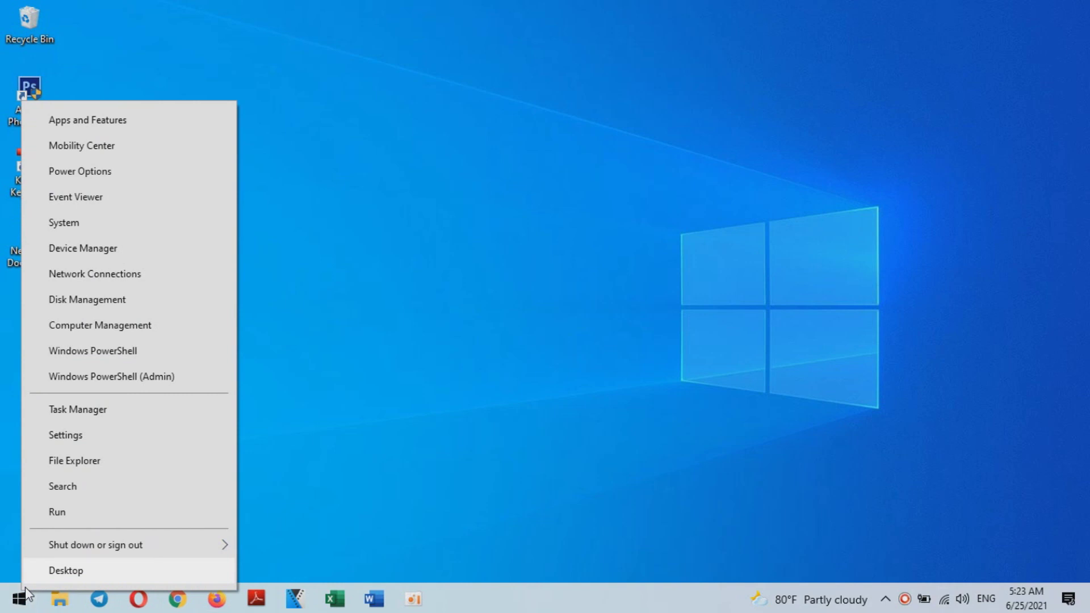
{"action": "left_click", "coordinate": [78, 513]}
{"action": "key", "text": "BackSpace"}
{"action": "type", "text": "cg"}
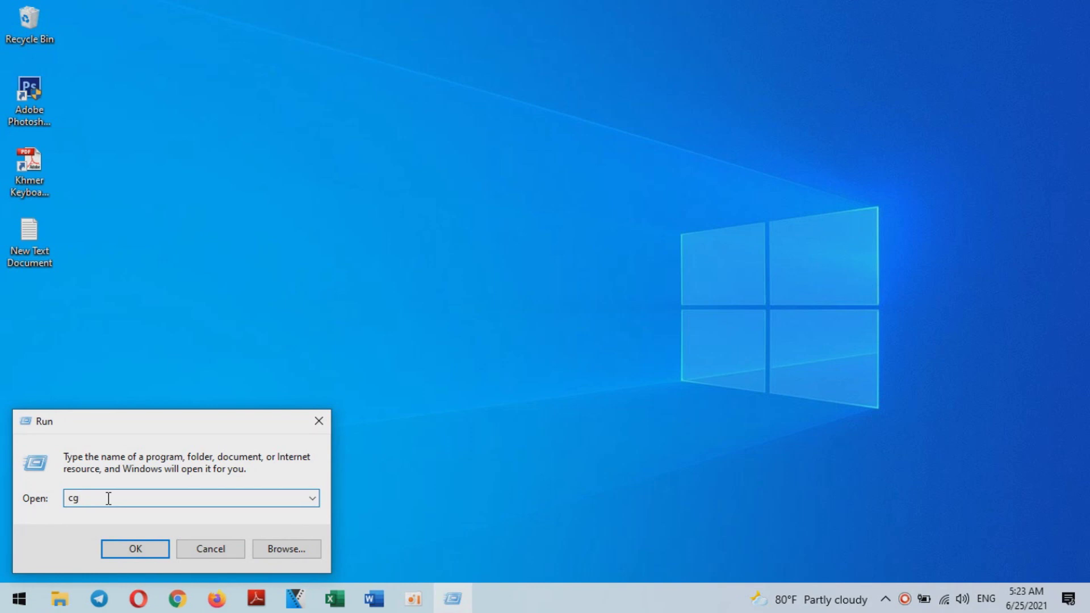
{"action": "key", "text": "BackSpace"}
{"action": "type", "text": "leanmgr"}
{"action": "key", "text": "Return"}
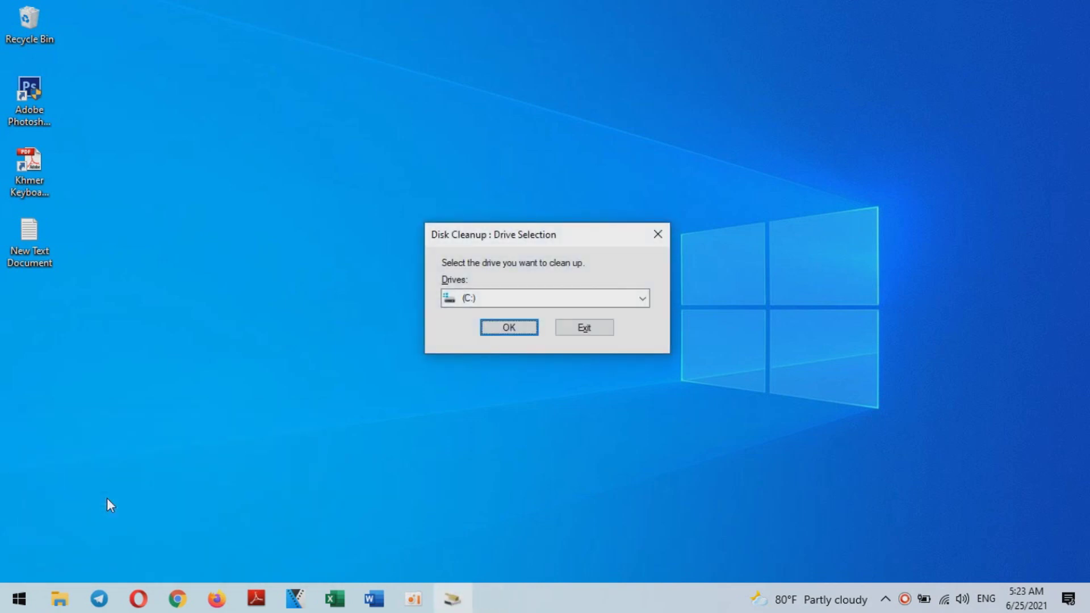
Scan drive C: for removable files, and rescan it with system files included.
{"action": "left_click", "coordinate": [517, 325]}
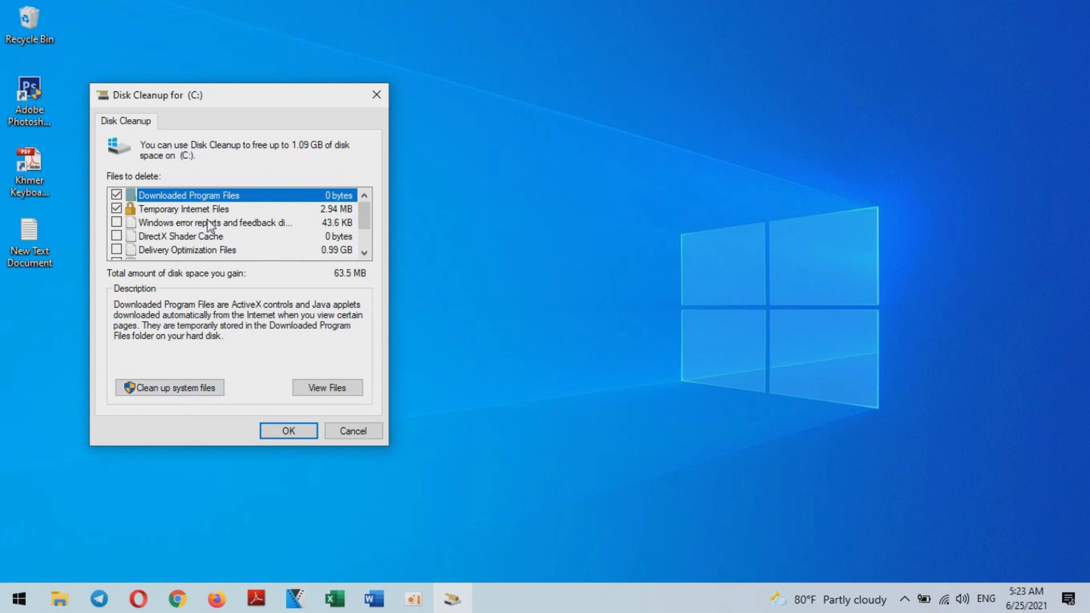
{"action": "scroll", "coordinate": [209, 225], "scroll_direction": "down", "scroll_amount": 1}
{"action": "scroll", "coordinate": [209, 225], "scroll_direction": "up", "scroll_amount": 1}
{"action": "left_click", "coordinate": [170, 388]}
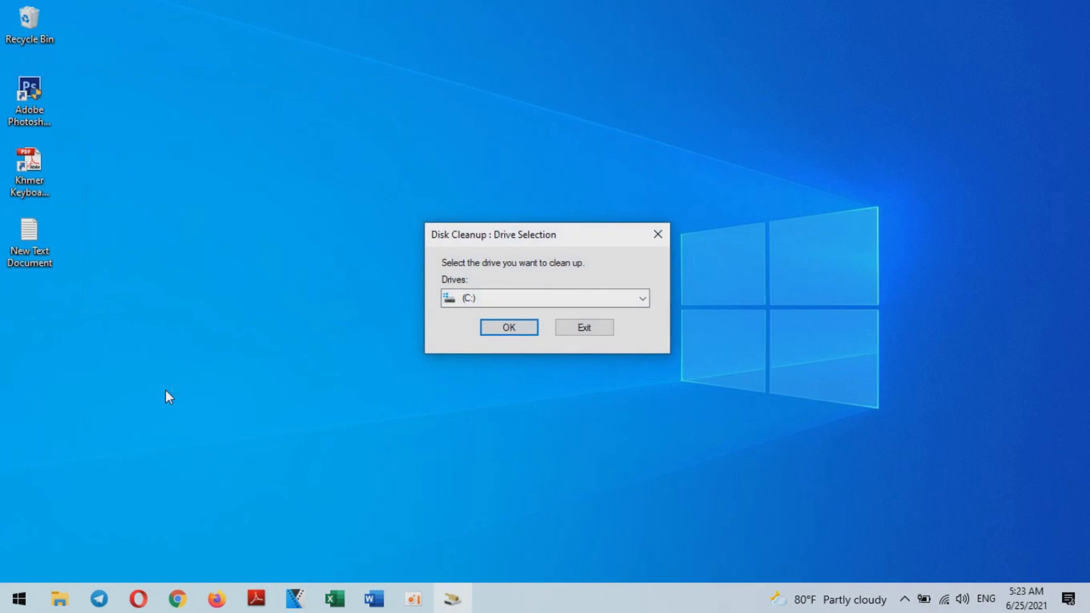
{"action": "left_click", "coordinate": [495, 329]}
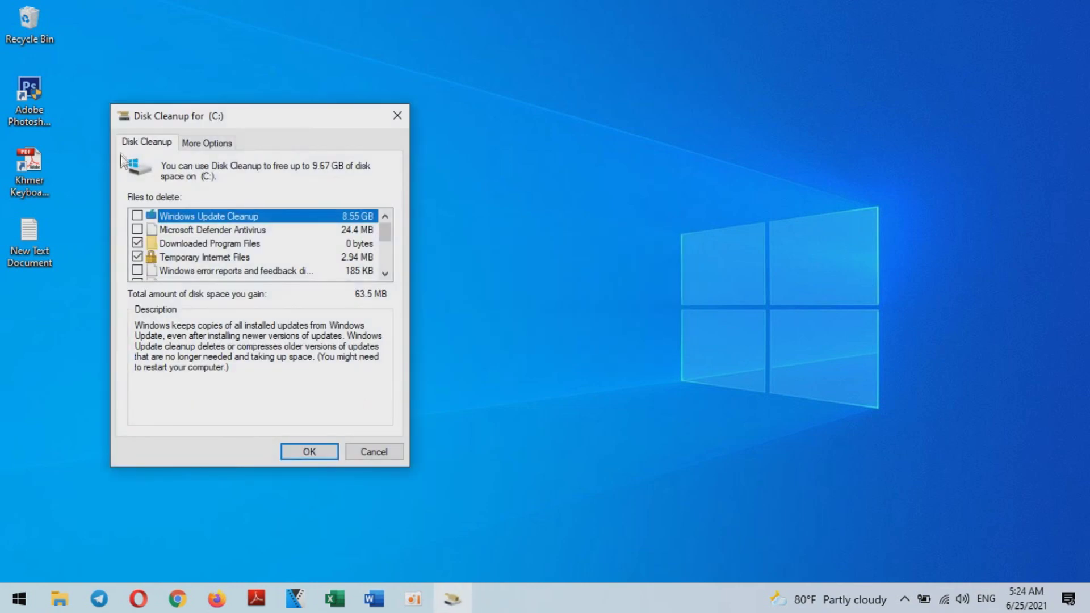
Mark Windows Update Cleanup, Microsoft Defender Antivirus, Windows error reports and Delivery Optimization Files for deletion.
{"action": "left_click", "coordinate": [137, 216]}
{"action": "left_click", "coordinate": [138, 229]}
{"action": "scroll", "coordinate": [138, 275], "scroll_direction": "down", "scroll_amount": 2}
{"action": "left_click", "coordinate": [139, 230]}
{"action": "scroll", "coordinate": [142, 236], "scroll_direction": "up", "scroll_amount": 1}
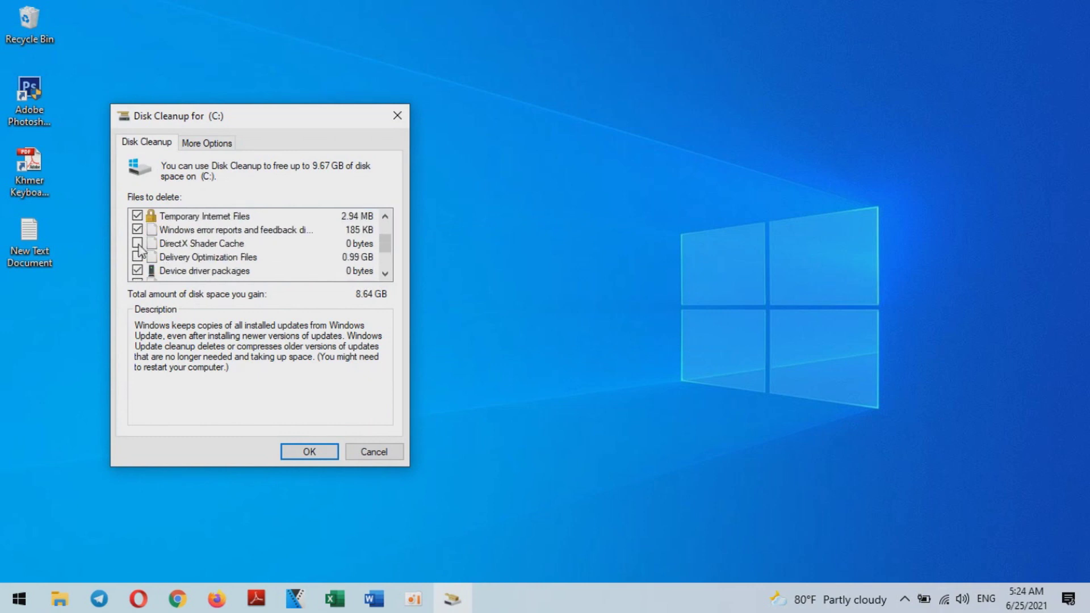
{"action": "left_click", "coordinate": [137, 256]}
Add Recycle Bin and Temporary files to the selection and start the cleanup, confirming the permanent deletion.
{"action": "scroll", "coordinate": [158, 264], "scroll_direction": "down", "scroll_amount": 2}
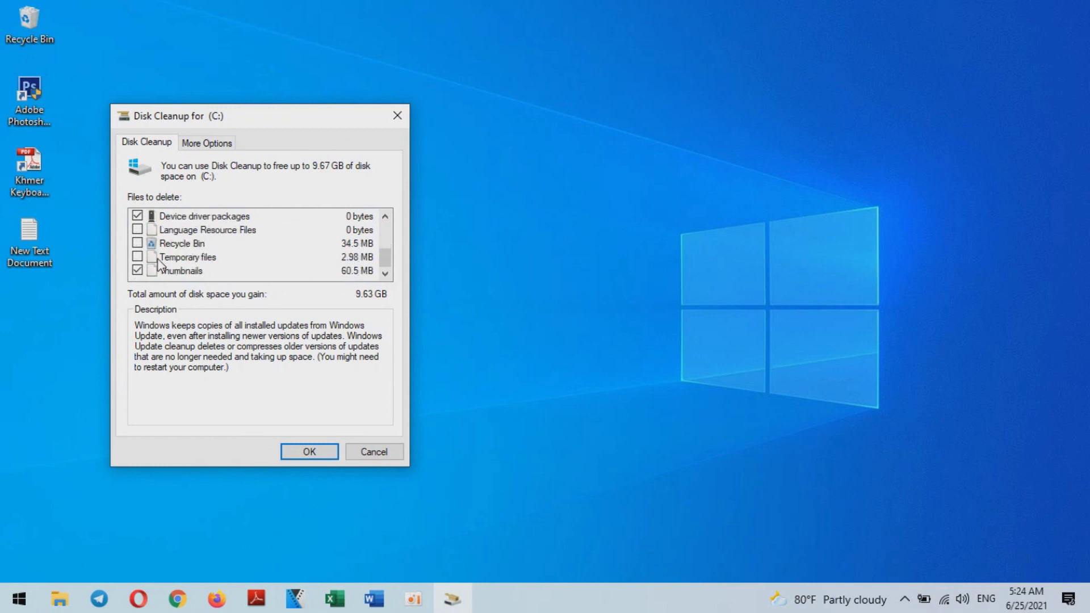
{"action": "left_click", "coordinate": [137, 244]}
{"action": "left_click", "coordinate": [137, 256]}
{"action": "left_click", "coordinate": [309, 451]}
{"action": "left_click", "coordinate": [567, 309]}
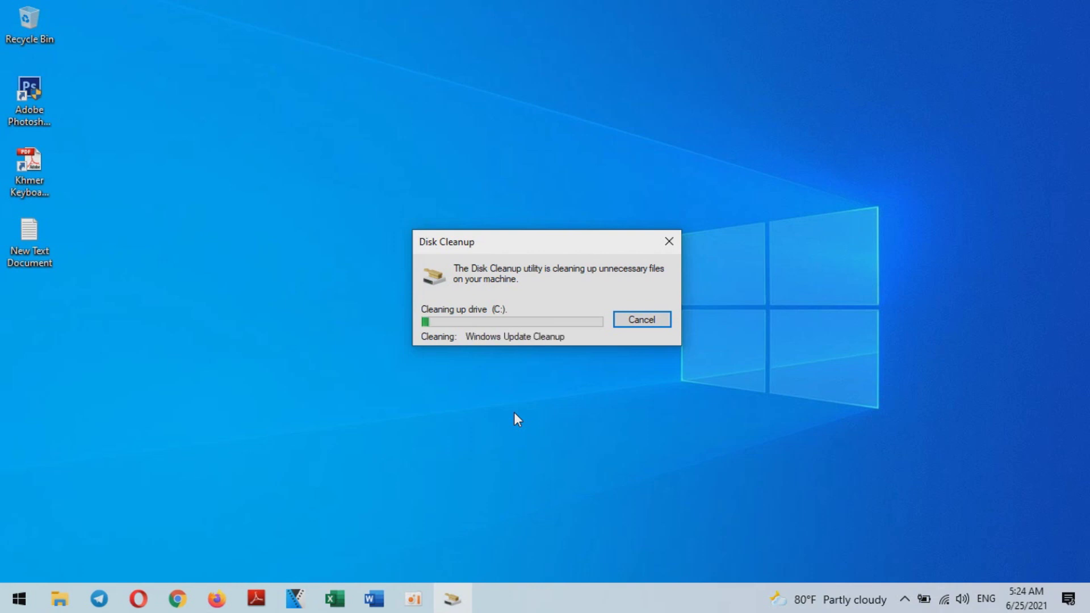
{"action": "right_click", "coordinate": [764, 98]}
{"action": "left_click", "coordinate": [812, 146]}
{"action": "right_click", "coordinate": [766, 95]}
{"action": "left_click", "coordinate": [802, 143]}
{"action": "right_click", "coordinate": [780, 101]}
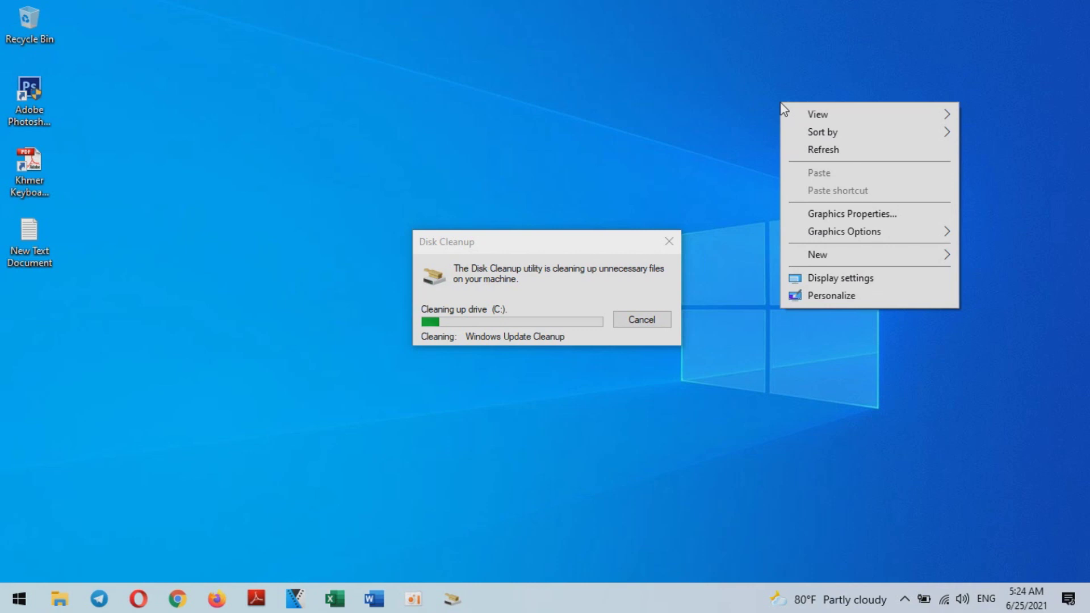
{"action": "left_click", "coordinate": [842, 151]}
{"action": "right_click", "coordinate": [813, 137]}
{"action": "left_click", "coordinate": [852, 188]}
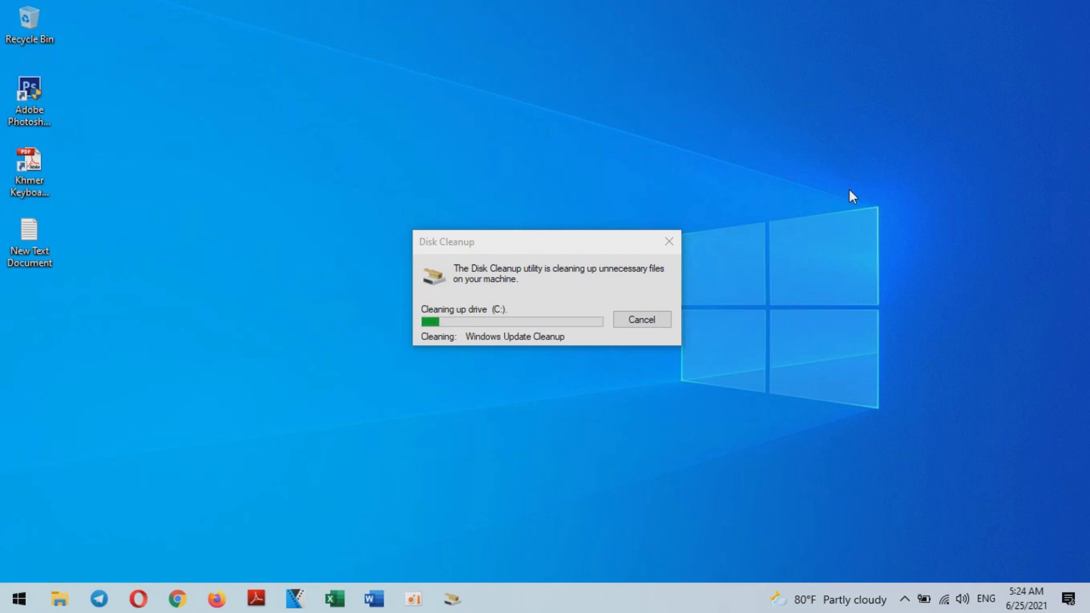
{"action": "right_click", "coordinate": [785, 101]}
{"action": "left_click", "coordinate": [818, 146]}
{"action": "right_click", "coordinate": [774, 90]}
{"action": "left_click", "coordinate": [818, 138]}
Move the Disk Cleanup progress window away from the middle of the desktop and refresh the desktop.
{"action": "left_click_drag", "start_coordinate": [591, 243], "coordinate": [827, 62]}
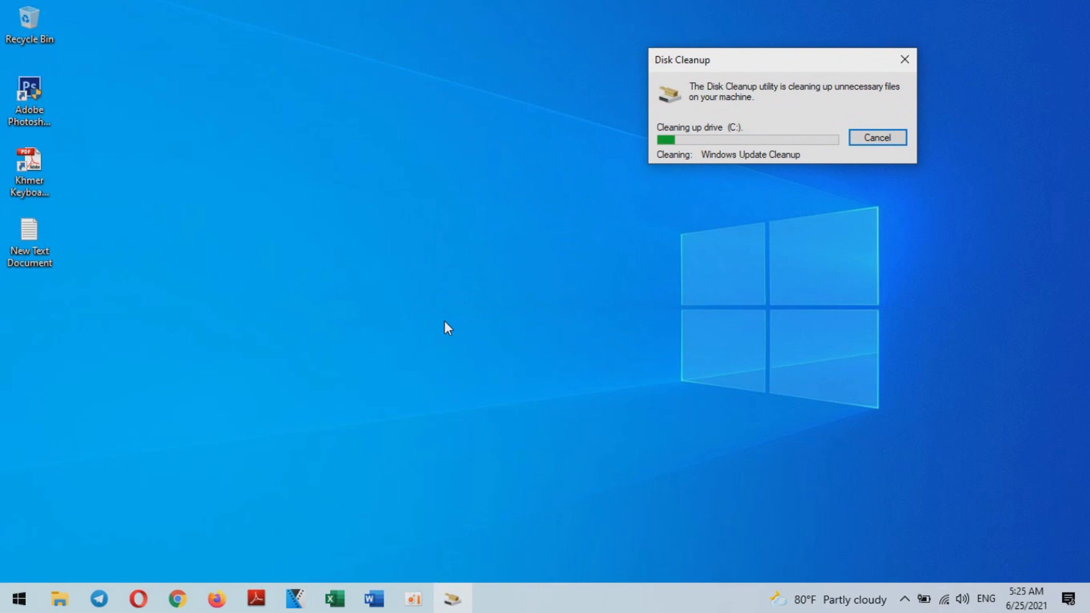
{"action": "right_click", "coordinate": [318, 174]}
{"action": "left_click", "coordinate": [376, 224]}
{"action": "right_click", "coordinate": [332, 145]}
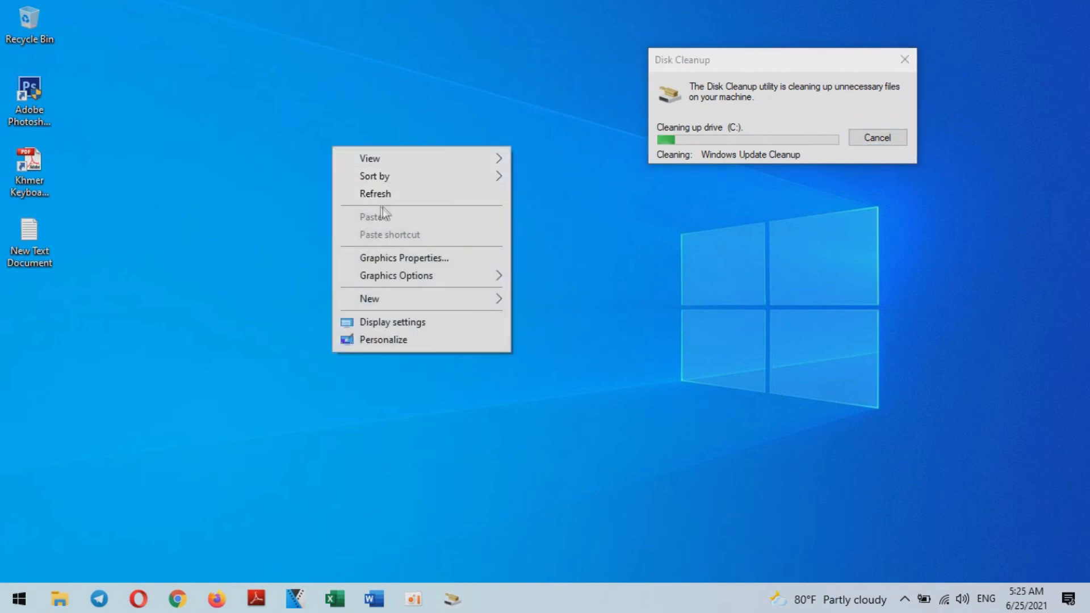
{"action": "left_click", "coordinate": [387, 196]}
{"action": "right_click", "coordinate": [373, 141]}
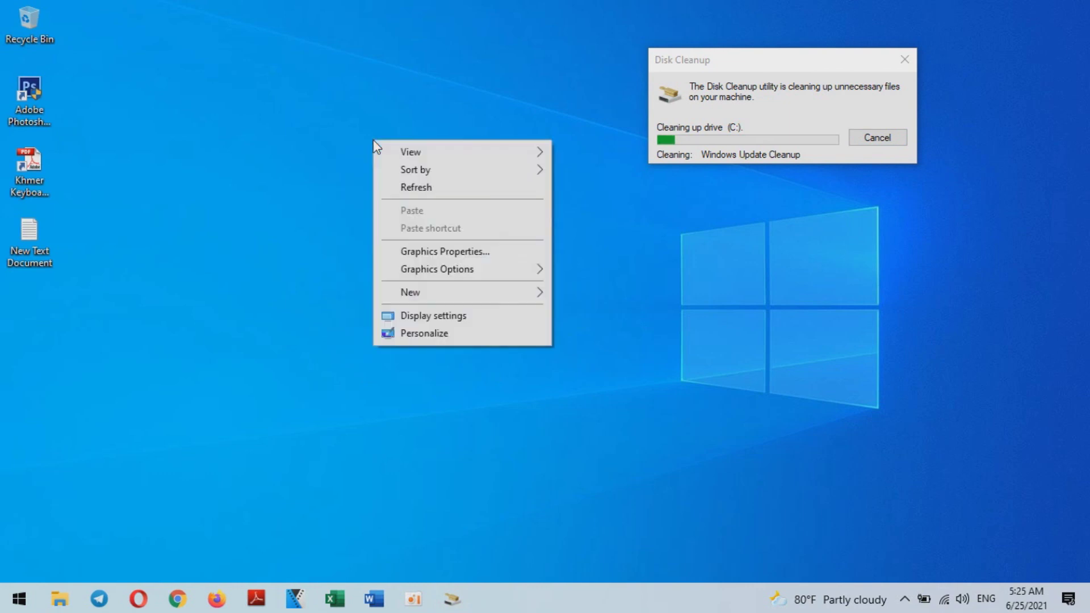
{"action": "left_click", "coordinate": [404, 189]}
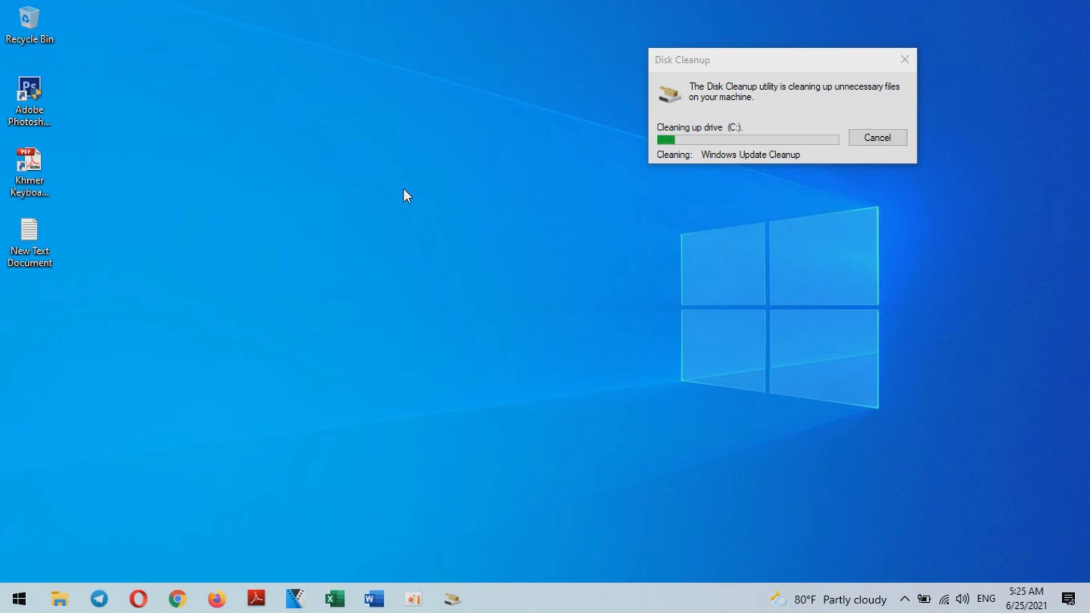
{"action": "right_click", "coordinate": [350, 135]}
{"action": "left_click", "coordinate": [390, 184]}
Switch to Firefox, close the YouTube Studio tab and go to google.com in the new tab.
{"action": "left_click", "coordinate": [216, 599]}
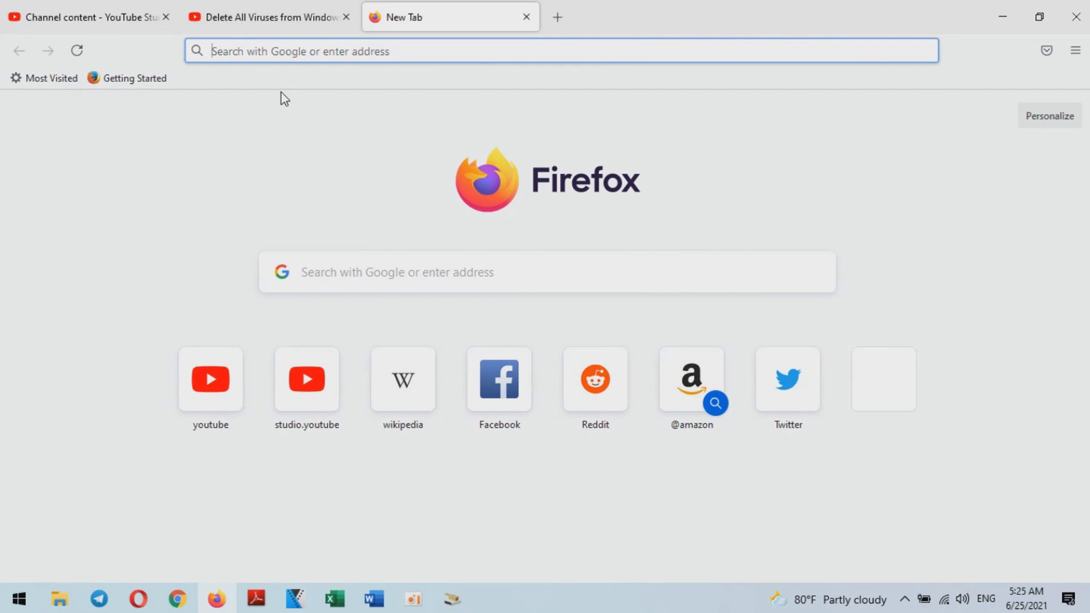
{"action": "left_click", "coordinate": [165, 17]}
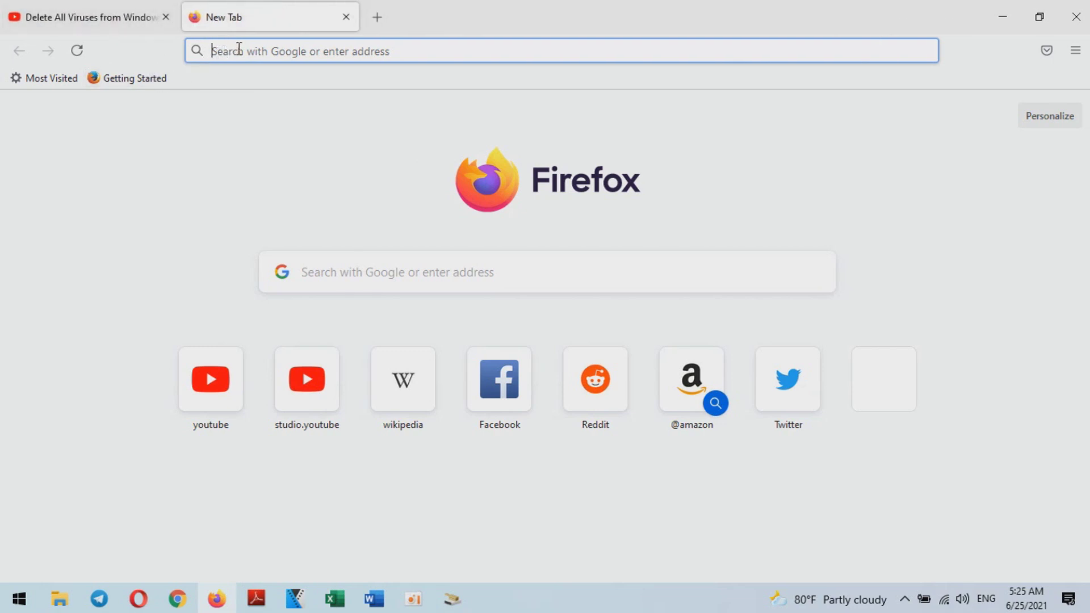
{"action": "type", "text": "g"}
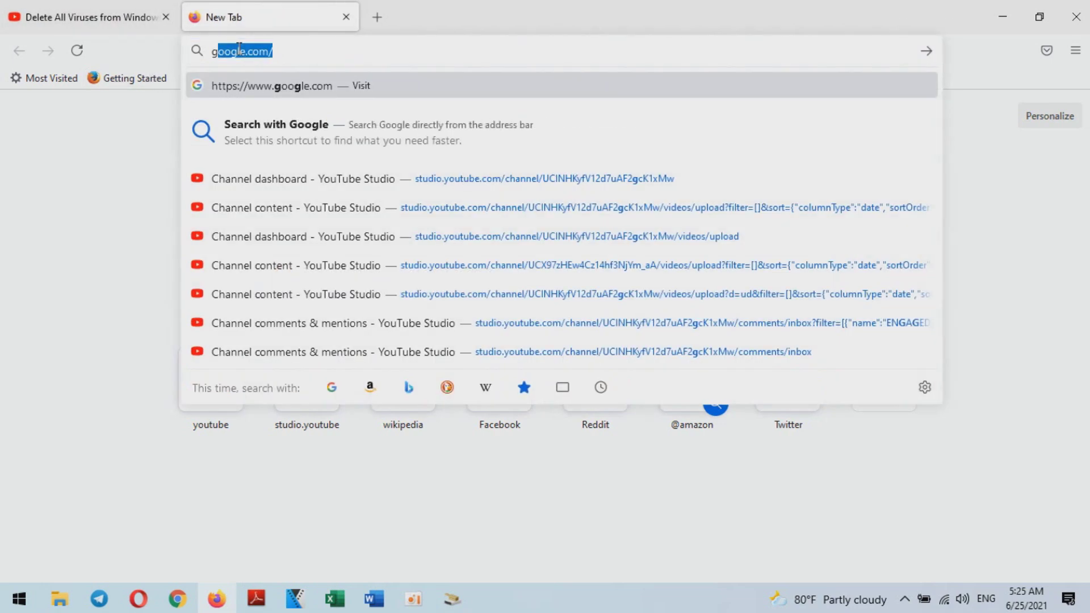
{"action": "type", "text": "oogle"}
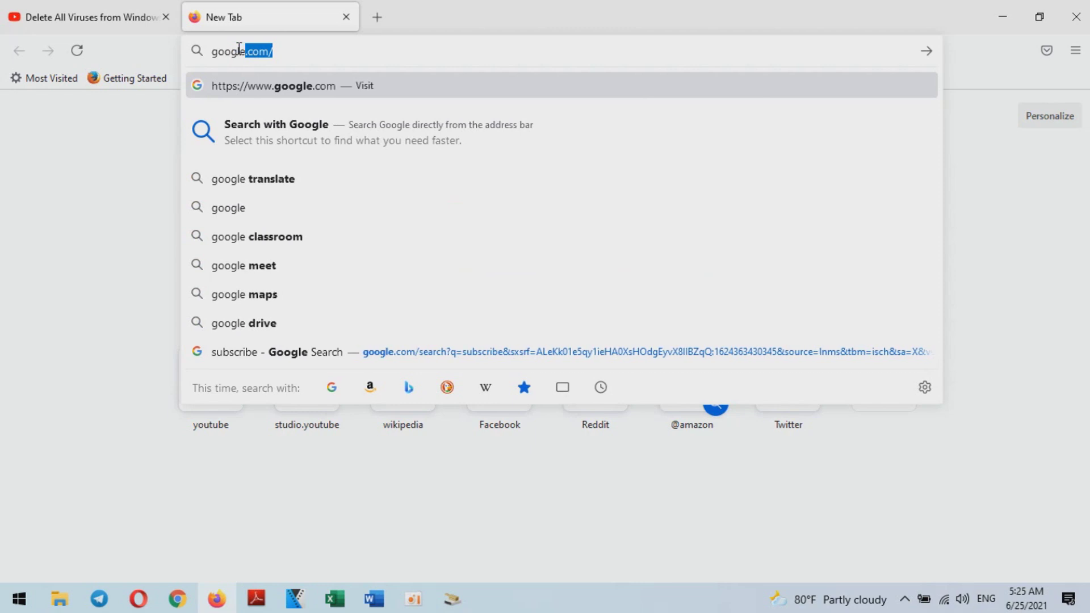
{"action": "type", "text": ".co"}
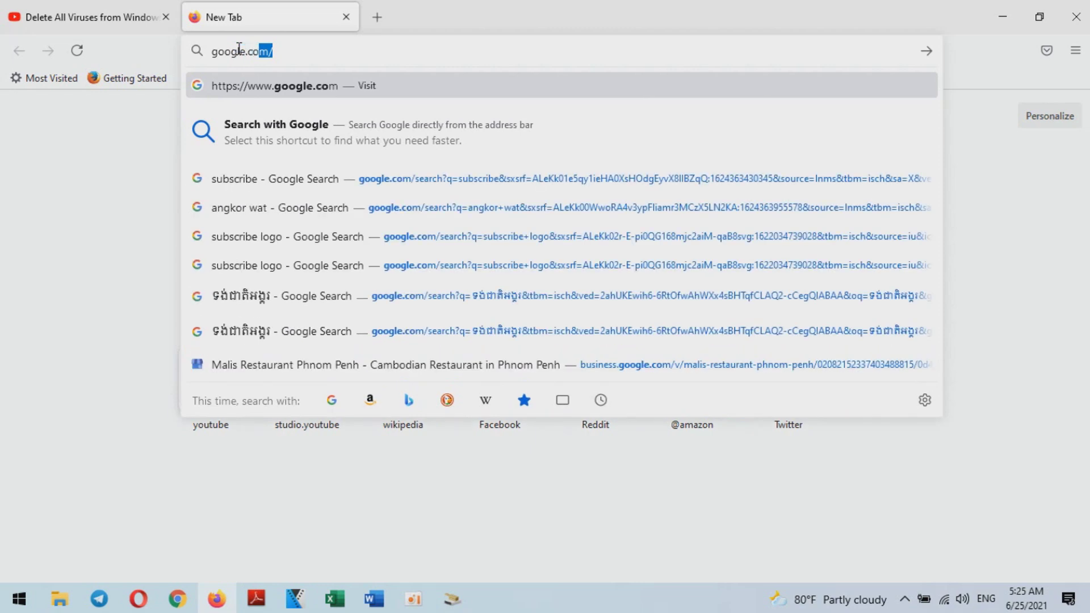
{"action": "type", "text": "m/"}
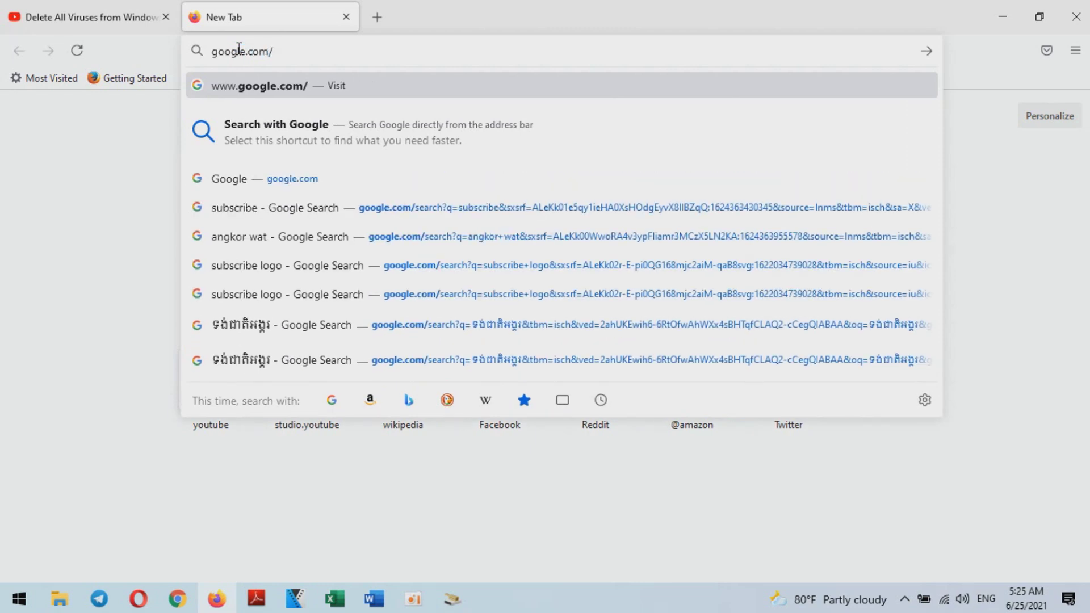
{"action": "key", "text": "Return"}
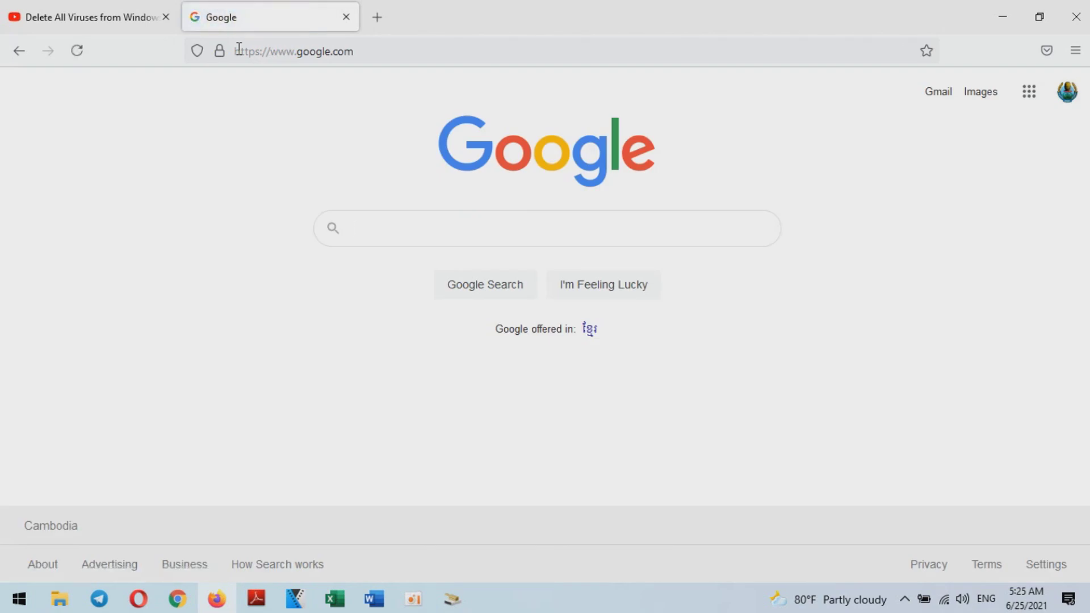
Enter hitmanpro as the Google search query, correcting its spelling.
{"action": "type", "text": "hi"}
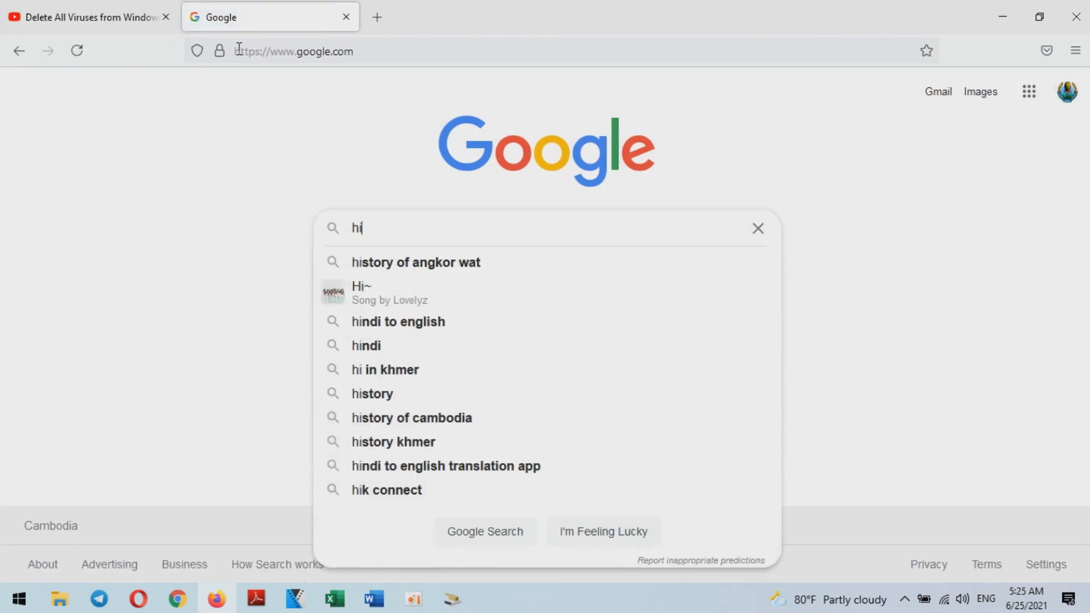
{"action": "type", "text": "m"}
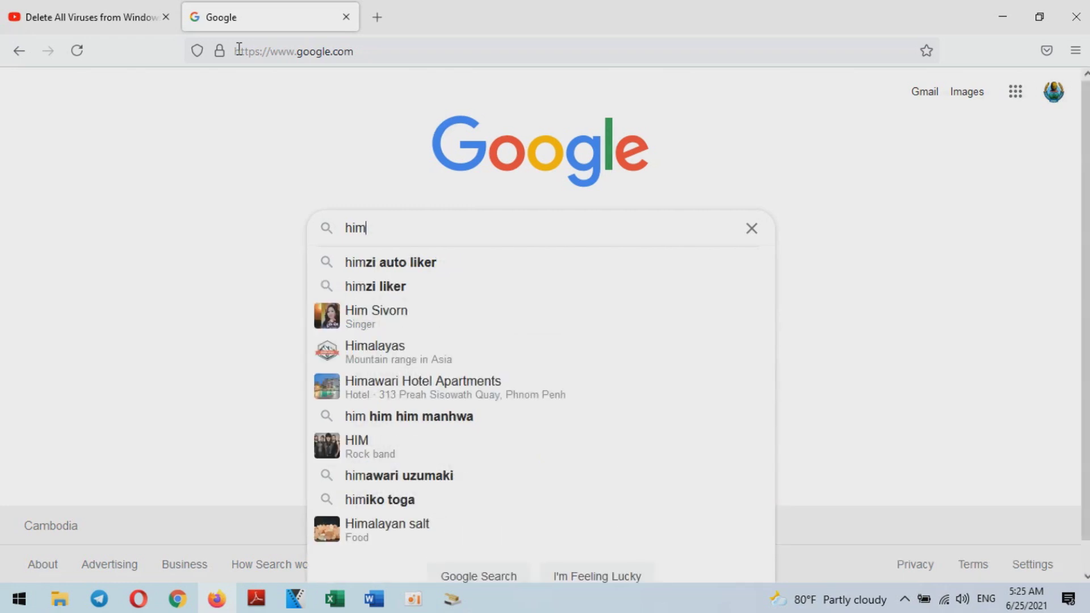
{"action": "type", "text": "apro"}
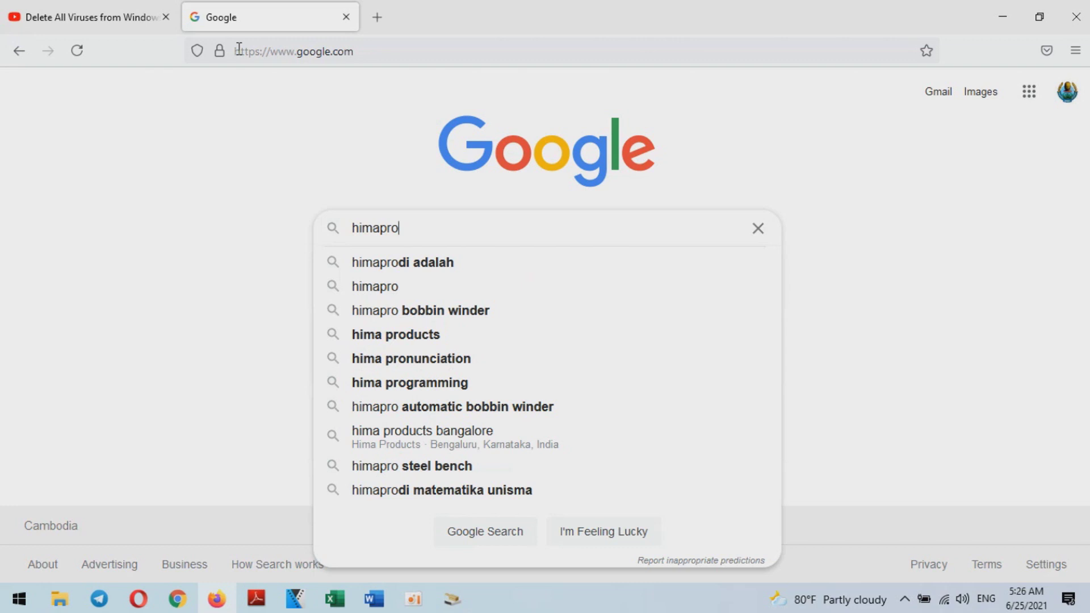
{"action": "key", "text": "BackSpace"}
{"action": "key", "text": "BackSpace"}
{"action": "key", "text": "BackSpace"}
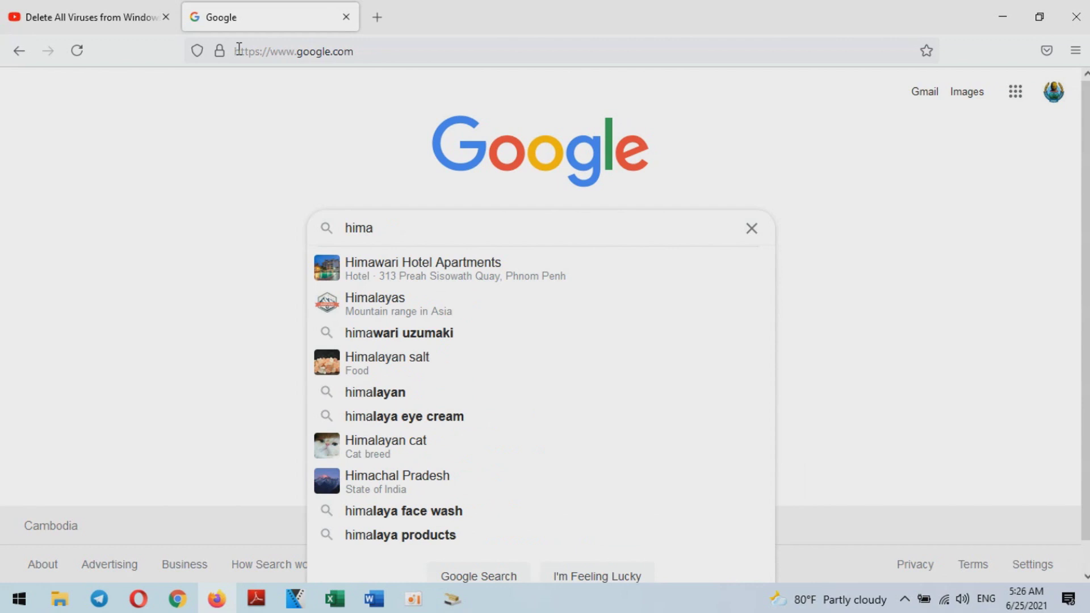
{"action": "type", "text": "npro"}
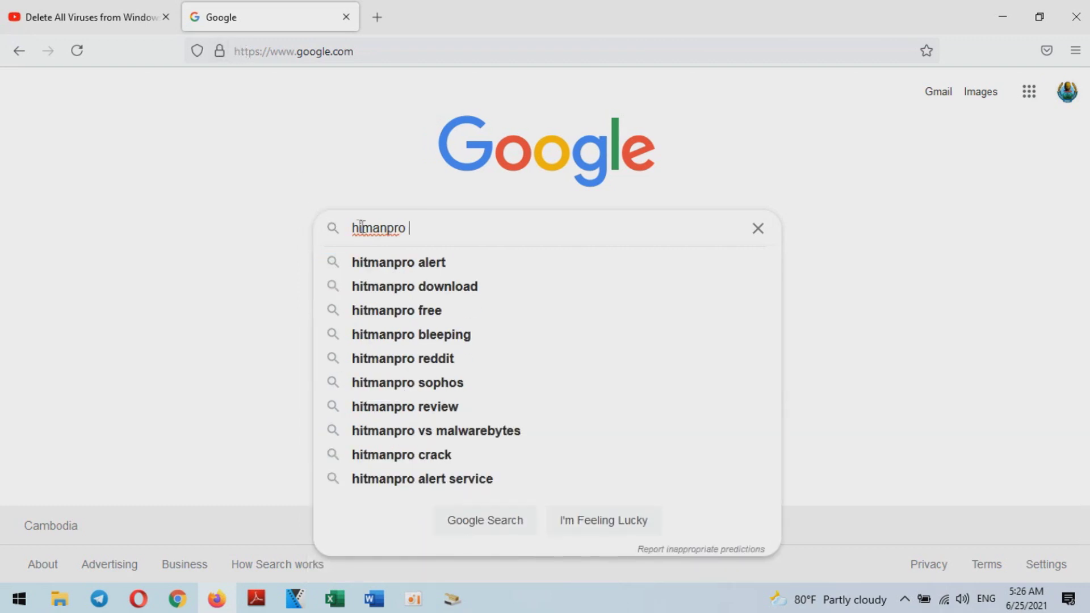
{"action": "key", "text": "BackSpace"}
{"action": "type", "text": "t"}
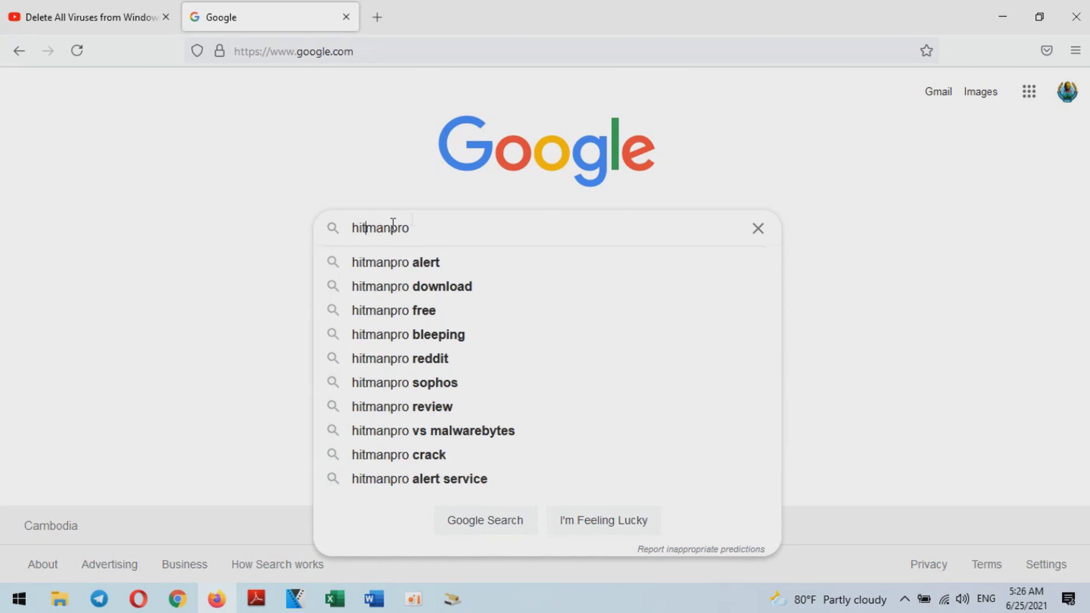
Extend the Google query to "hitmanpro malware removal tool" and run the search.
{"action": "left_click", "coordinate": [437, 228]}
{"action": "type", "text": "ma"}
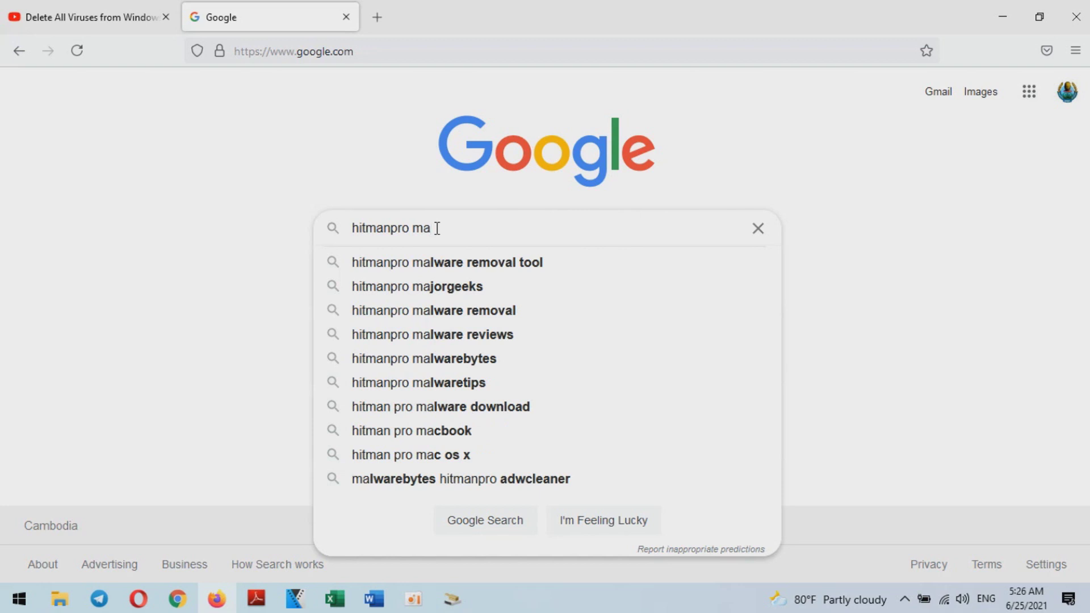
{"action": "type", "text": "lware"}
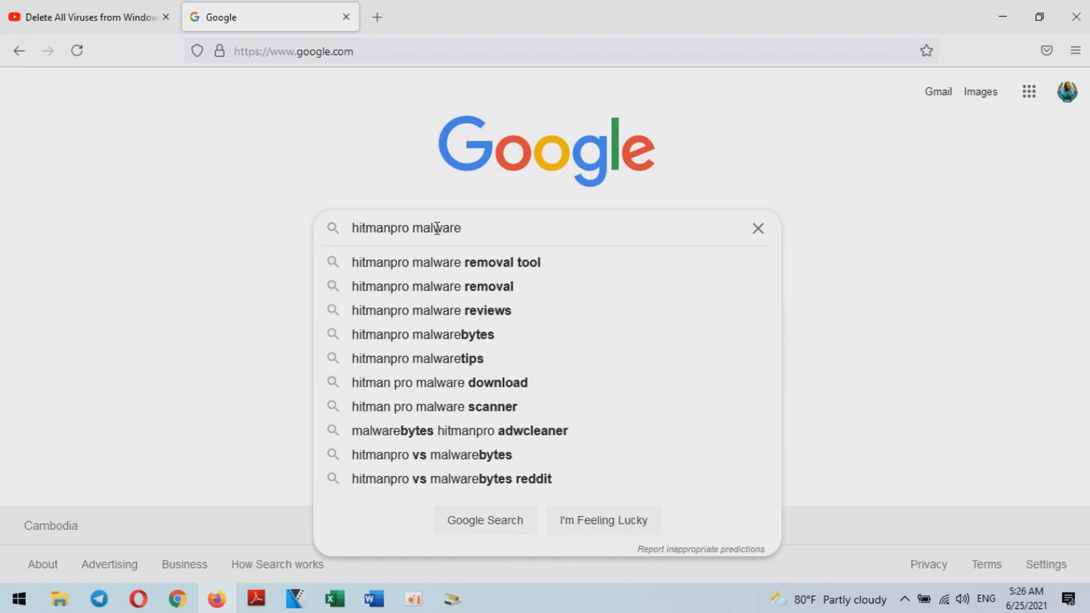
{"action": "type", "text": " re"}
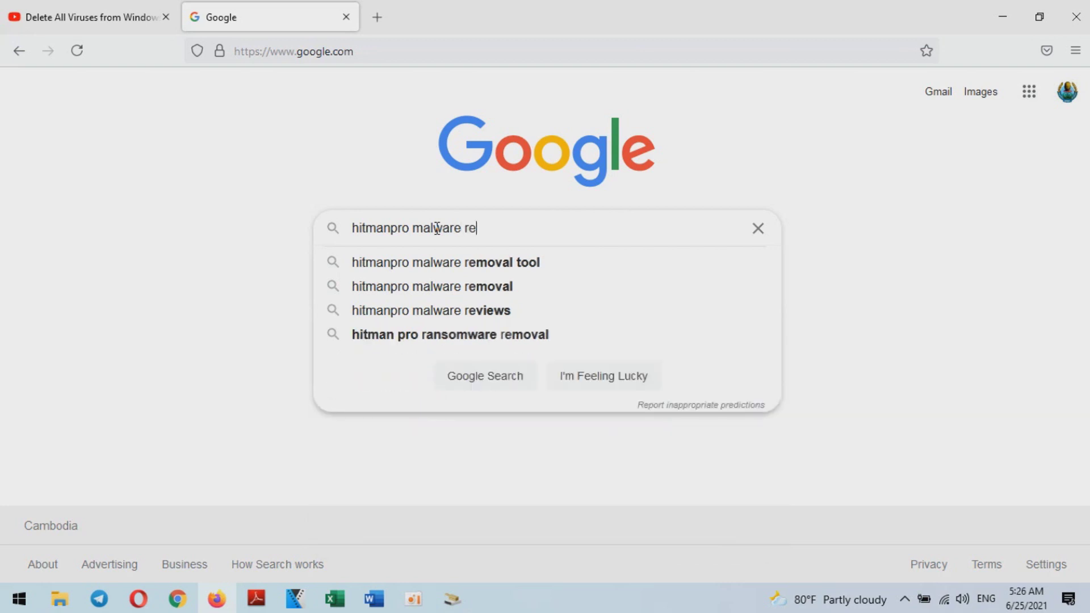
{"action": "type", "text": "move"}
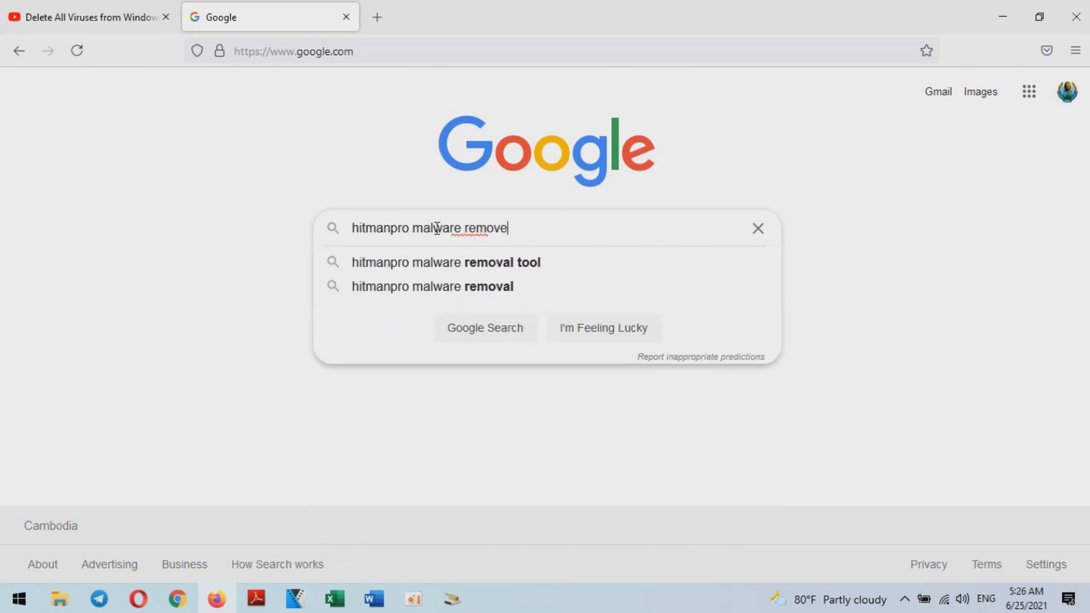
{"action": "key", "text": "BackSpace"}
{"action": "type", "text": "al "}
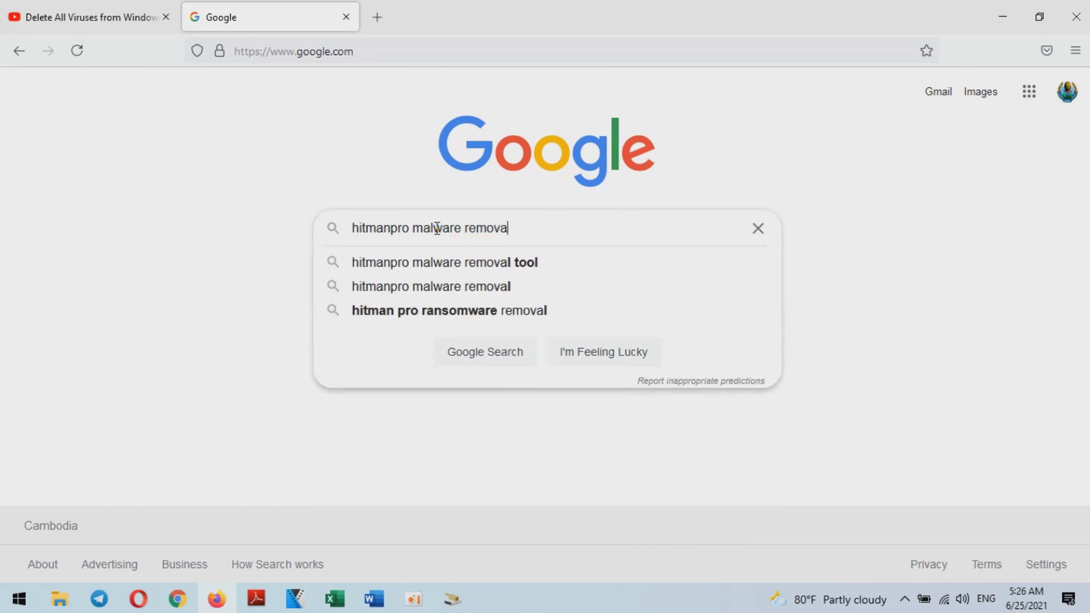
{"action": "type", "text": "tool"}
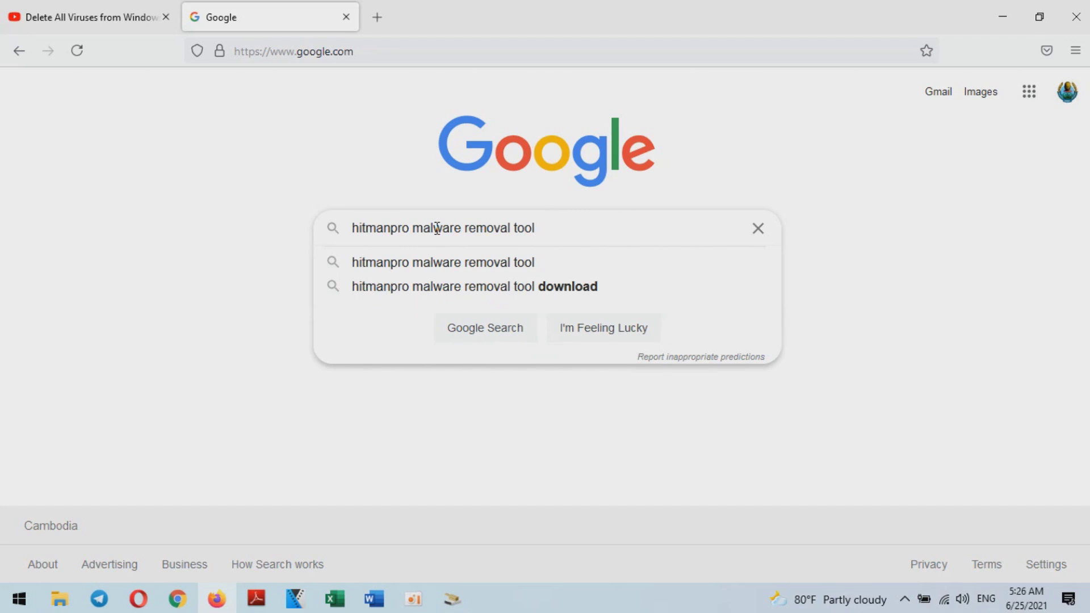
{"action": "key", "text": "Return"}
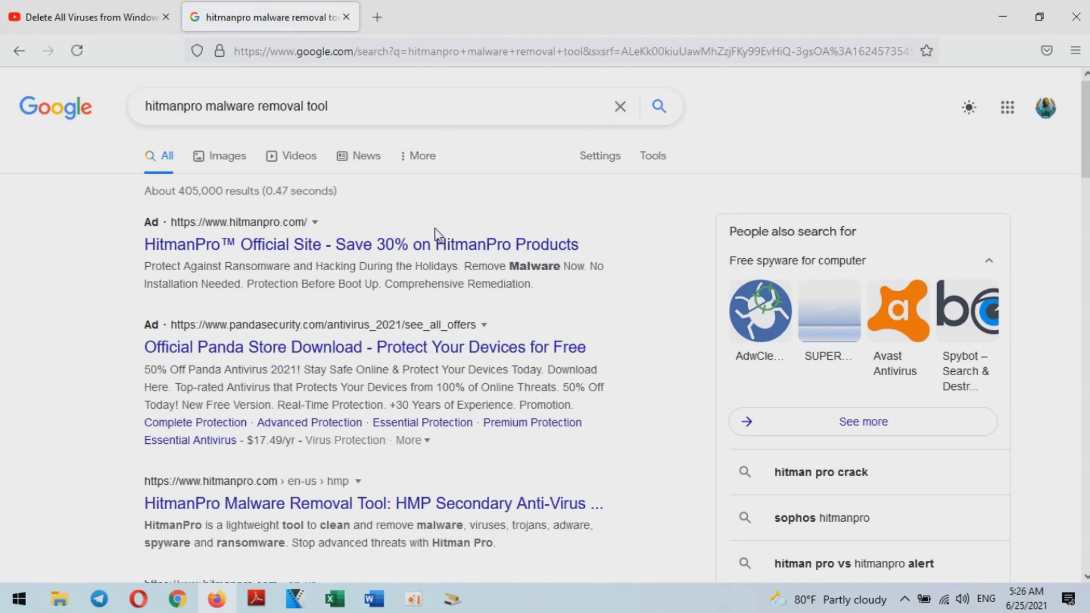
Open the official HitmanPro site from the search results and look over its HitmanPro and HitmanPro.Alert offers.
{"action": "left_click", "coordinate": [352, 248]}
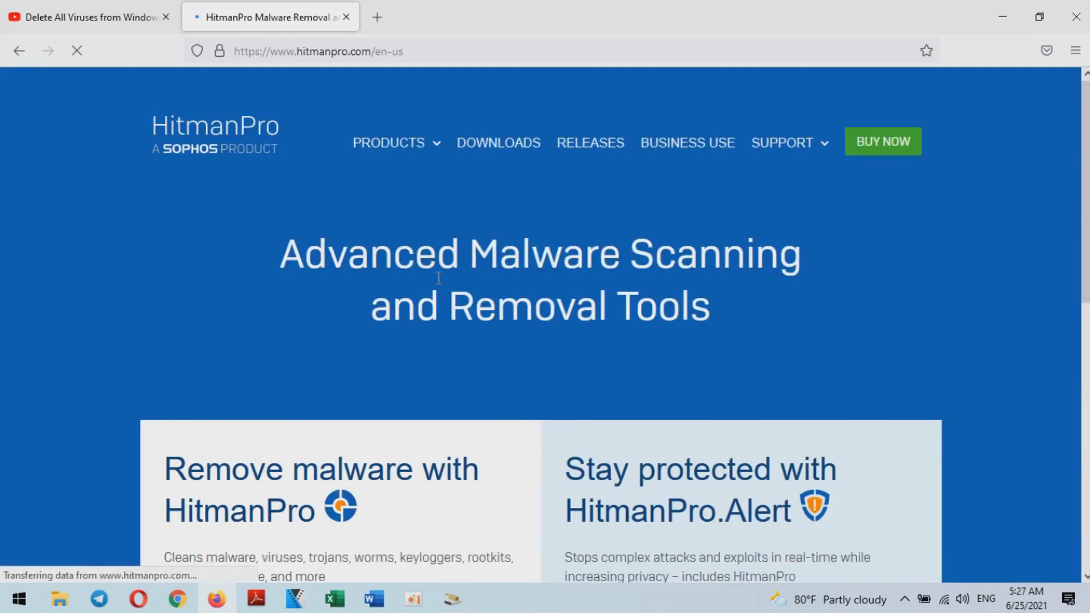
{"action": "scroll", "coordinate": [434, 284], "scroll_direction": "down", "scroll_amount": 4}
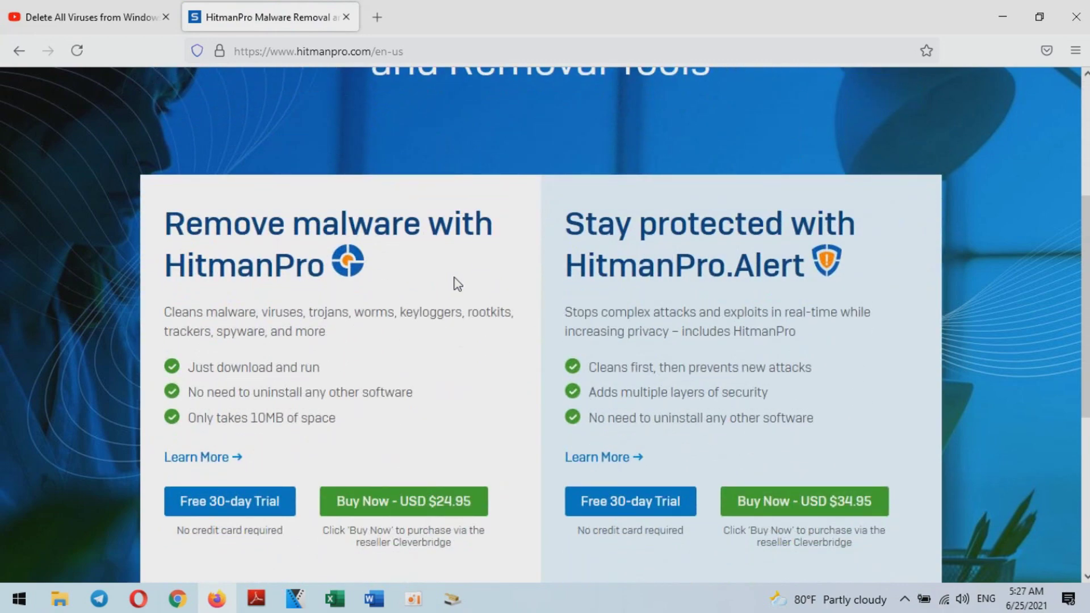
{"action": "scroll", "coordinate": [458, 284], "scroll_direction": "down", "scroll_amount": 4}
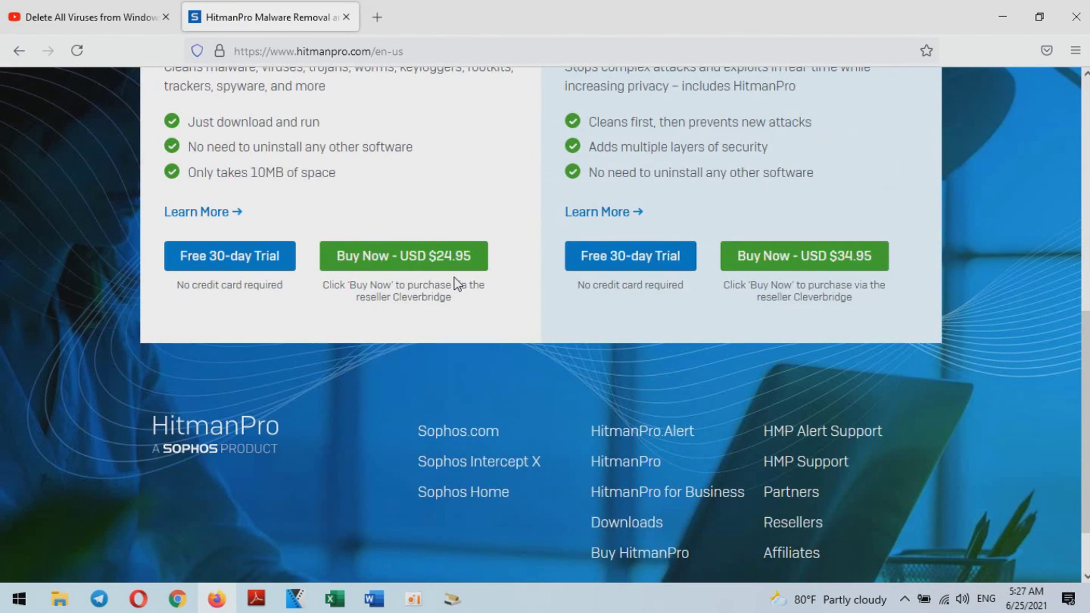
{"action": "scroll", "coordinate": [457, 283], "scroll_direction": "up", "scroll_amount": 8}
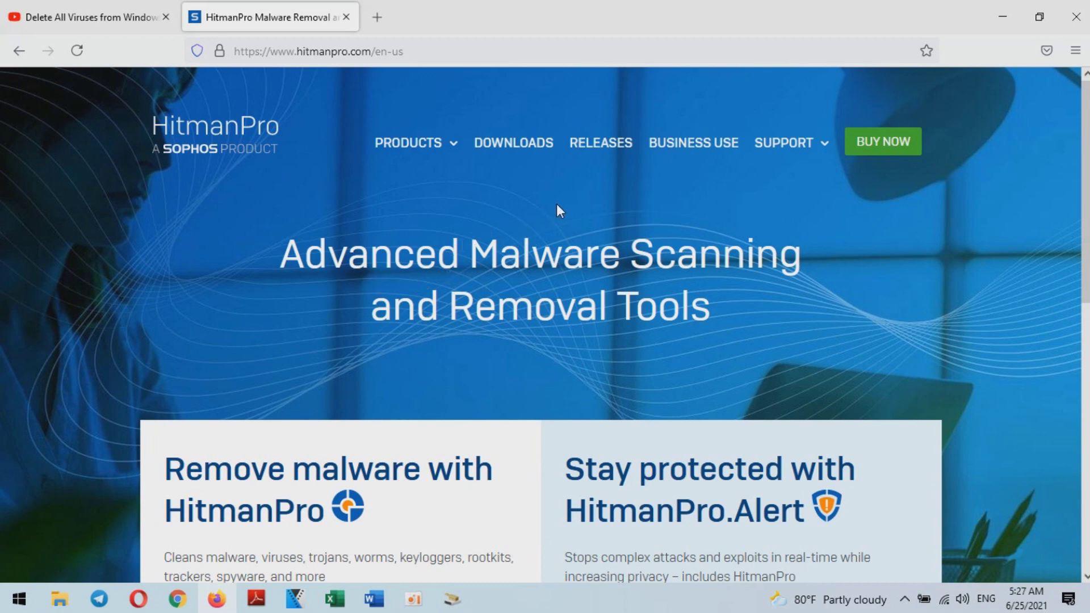
{"action": "scroll", "coordinate": [559, 210], "scroll_direction": "down", "scroll_amount": 5}
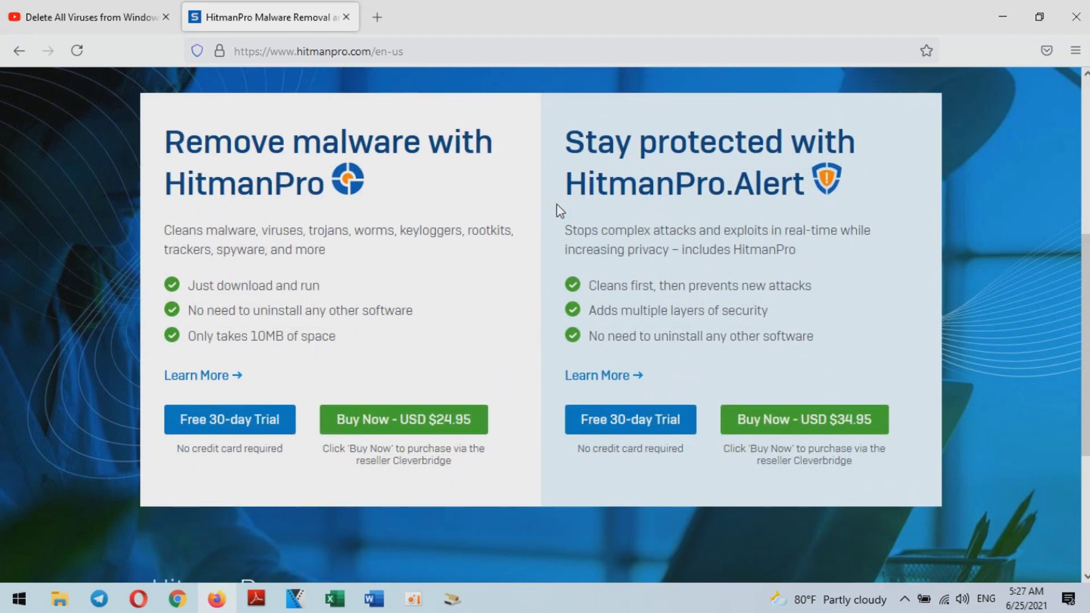
{"action": "scroll", "coordinate": [559, 210], "scroll_direction": "down", "scroll_amount": 4}
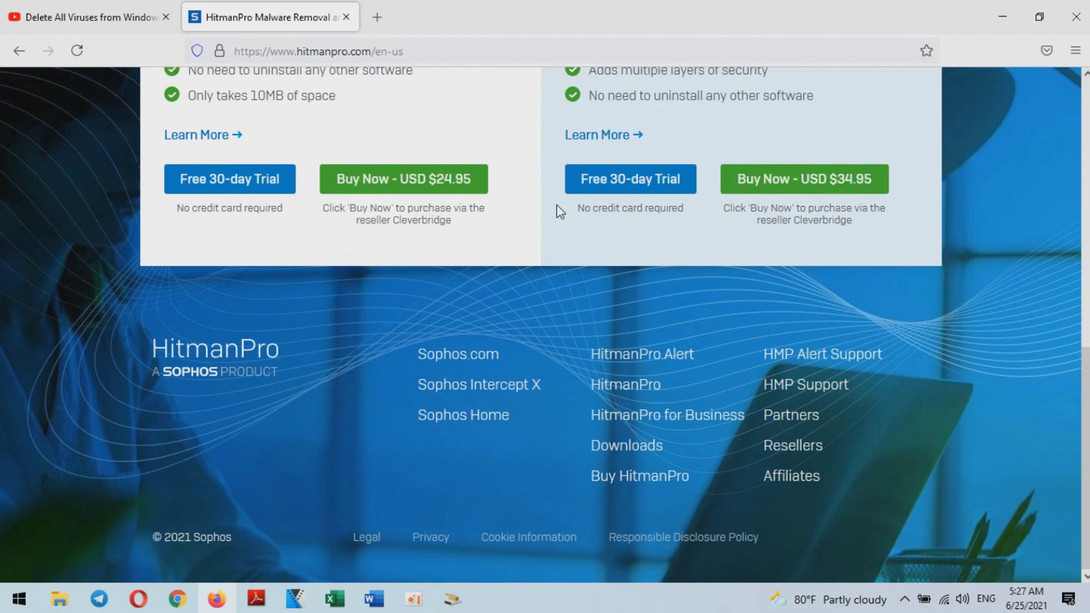
{"action": "scroll", "coordinate": [559, 211], "scroll_direction": "up", "scroll_amount": 3}
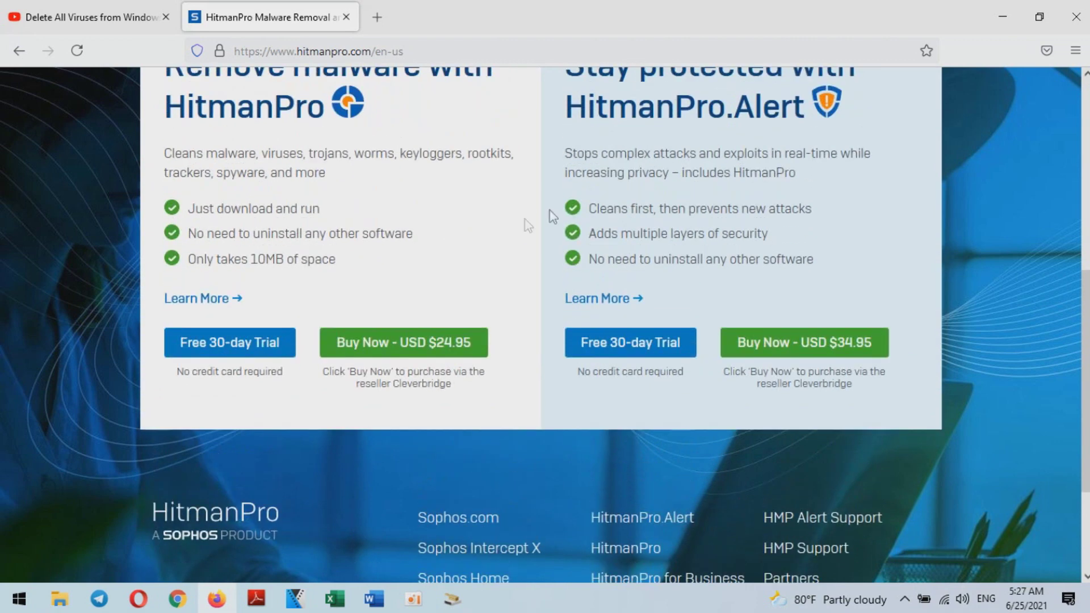
Open the Learn More page for HitmanPro and skim its product description.
{"action": "left_click", "coordinate": [239, 298]}
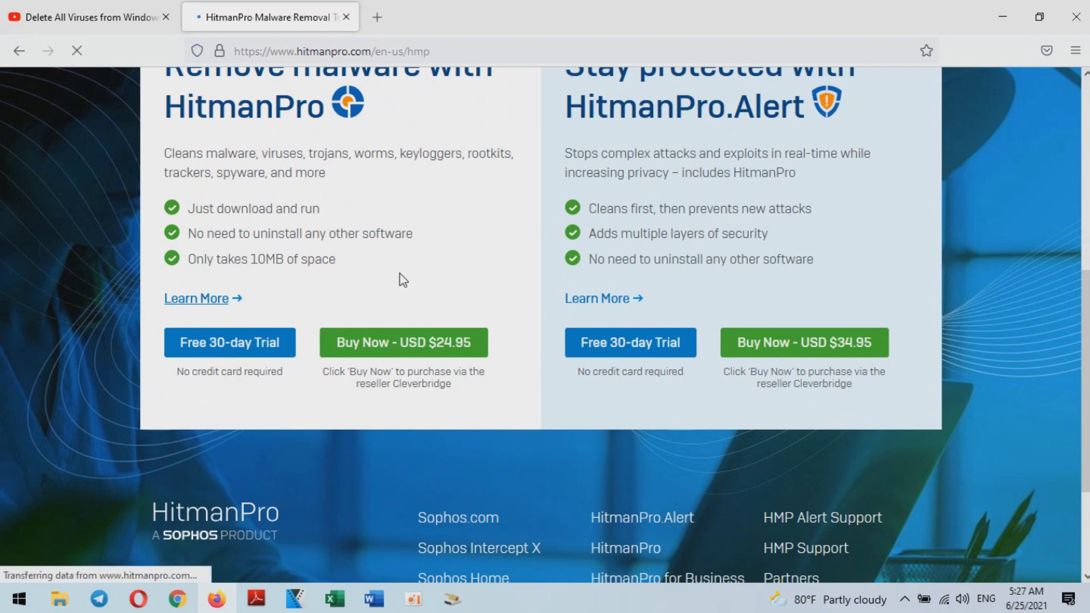
{"action": "scroll", "coordinate": [401, 272], "scroll_direction": "down", "scroll_amount": 2}
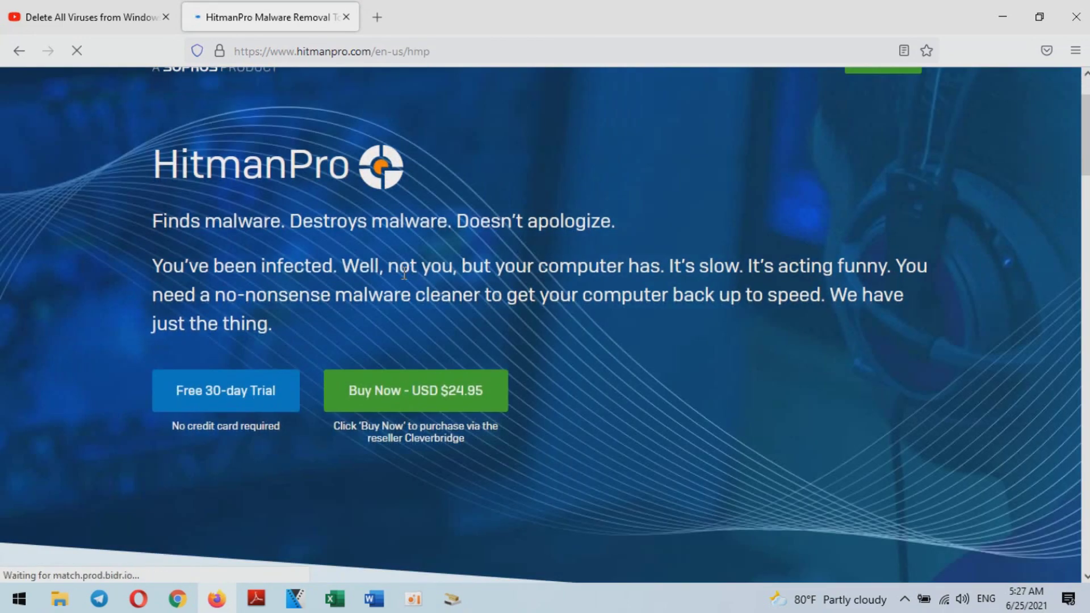
{"action": "scroll", "coordinate": [403, 274], "scroll_direction": "down", "scroll_amount": 10}
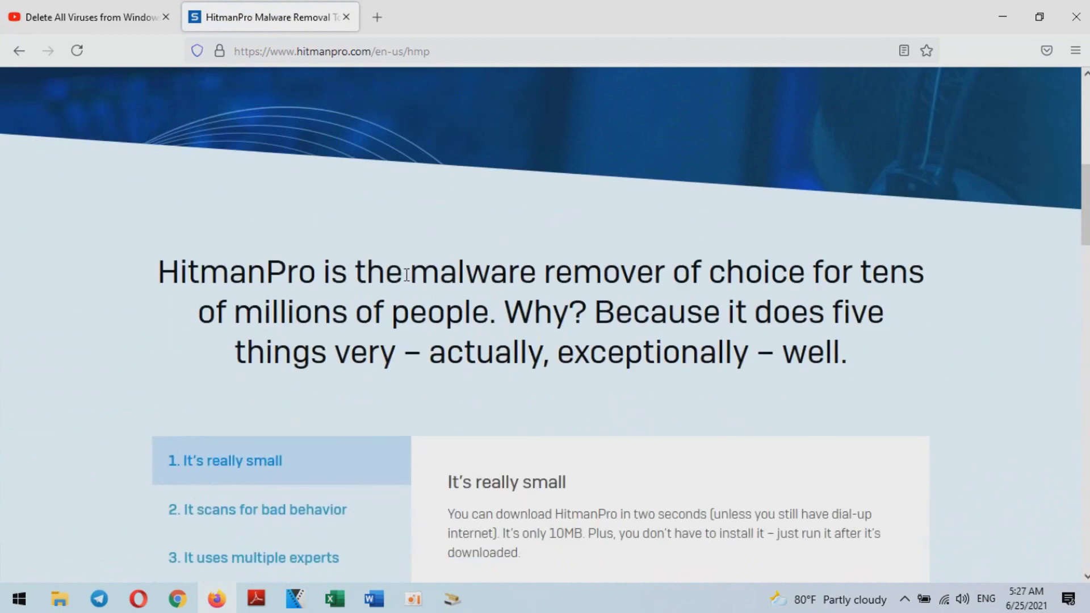
{"action": "scroll", "coordinate": [407, 276], "scroll_direction": "down", "scroll_amount": 4}
{"action": "scroll", "coordinate": [406, 282], "scroll_direction": "up", "scroll_amount": 14}
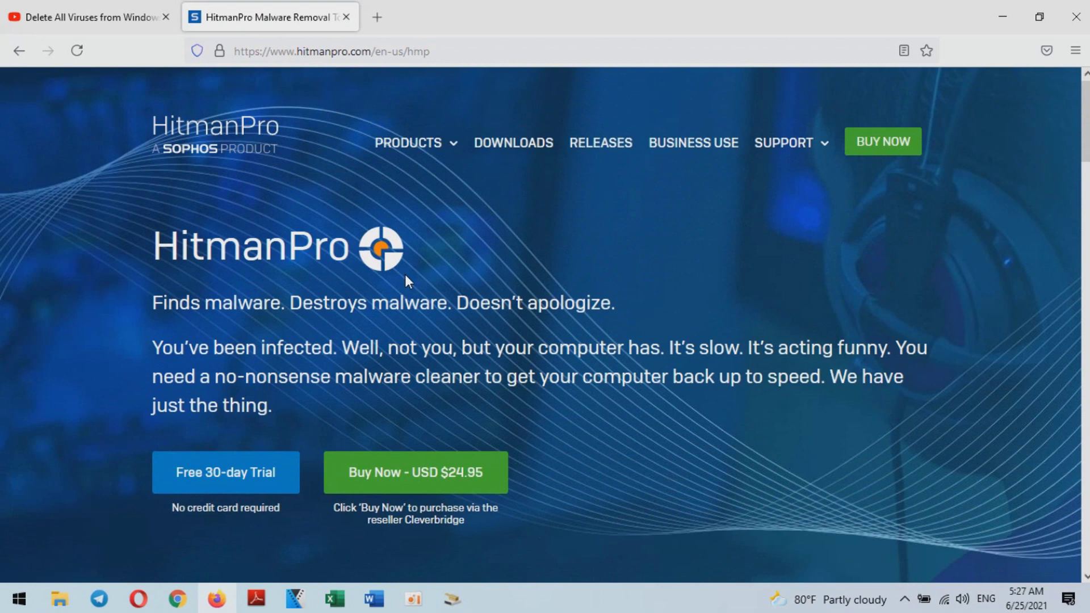
Open the HitmanPro site's Downloads page and look over the available downloads.
{"action": "left_click", "coordinate": [505, 152]}
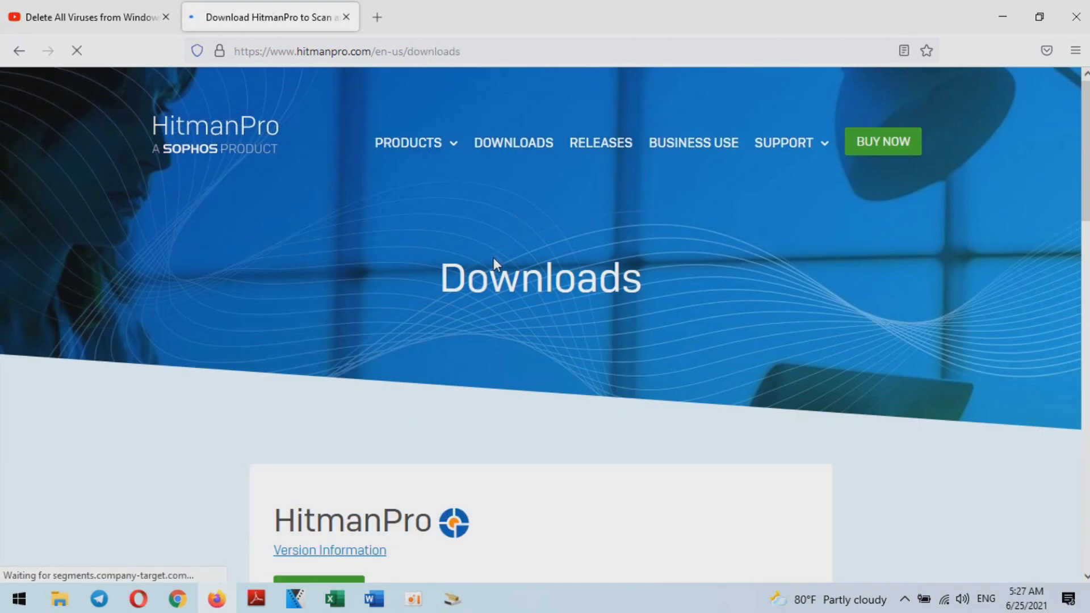
{"action": "scroll", "coordinate": [500, 264], "scroll_direction": "down", "scroll_amount": 5}
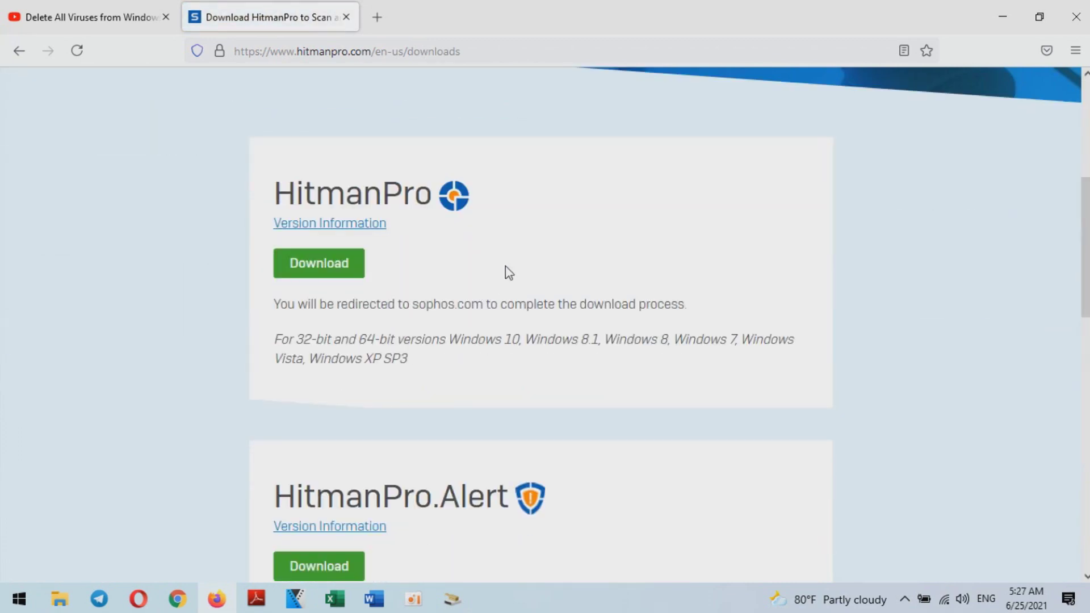
{"action": "scroll", "coordinate": [508, 273], "scroll_direction": "up", "scroll_amount": 5}
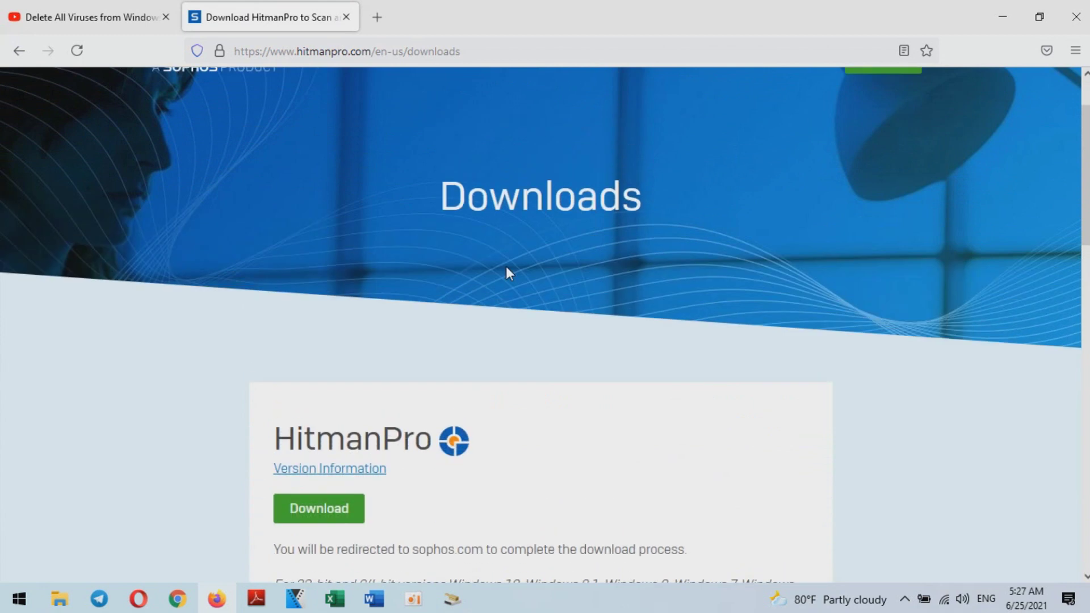
Minimize Firefox, pause the oCam screen recording, minimize the oCam window and return to the HitmanPro Downloads page.
{"action": "left_click", "coordinate": [1000, 17]}
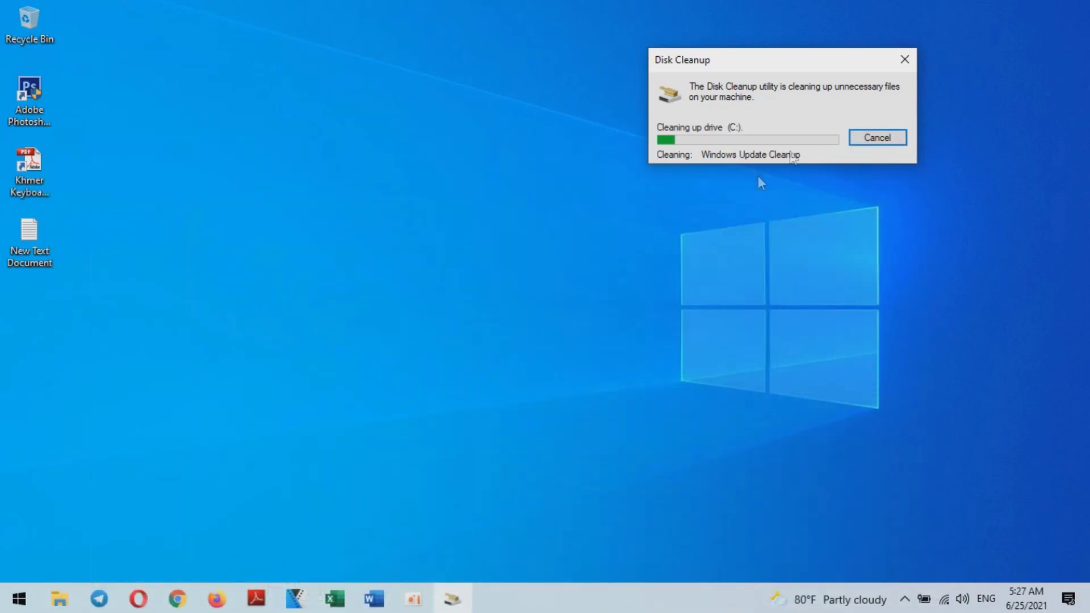
{"action": "mouse_move", "coordinate": [415, 599]}
{"action": "left_click", "coordinate": [414, 549]}
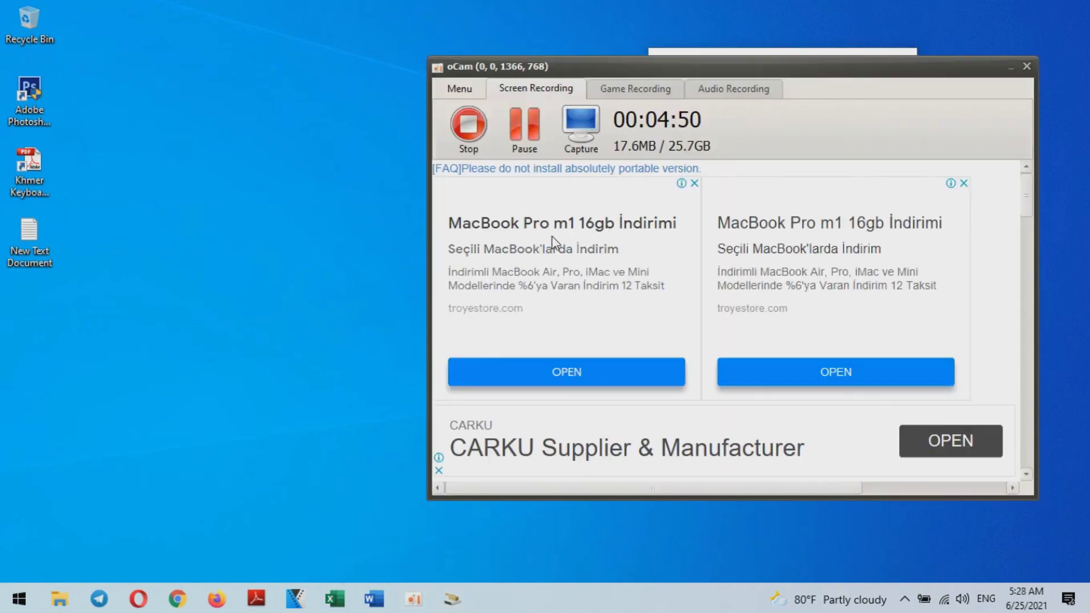
{"action": "left_click", "coordinate": [502, 137]}
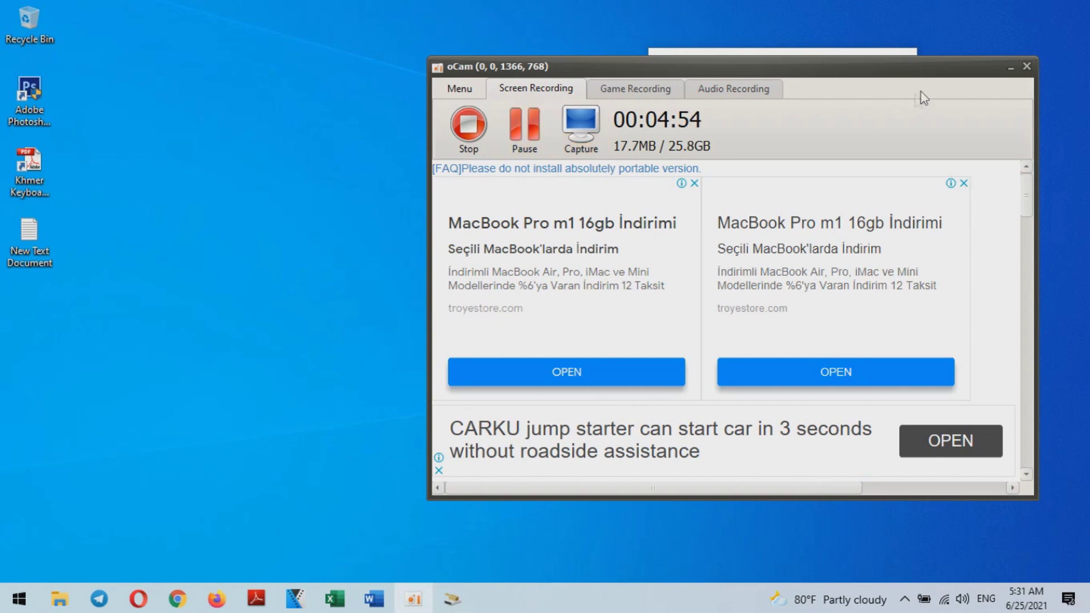
{"action": "left_click", "coordinate": [1010, 66]}
{"action": "left_click", "coordinate": [228, 605]}
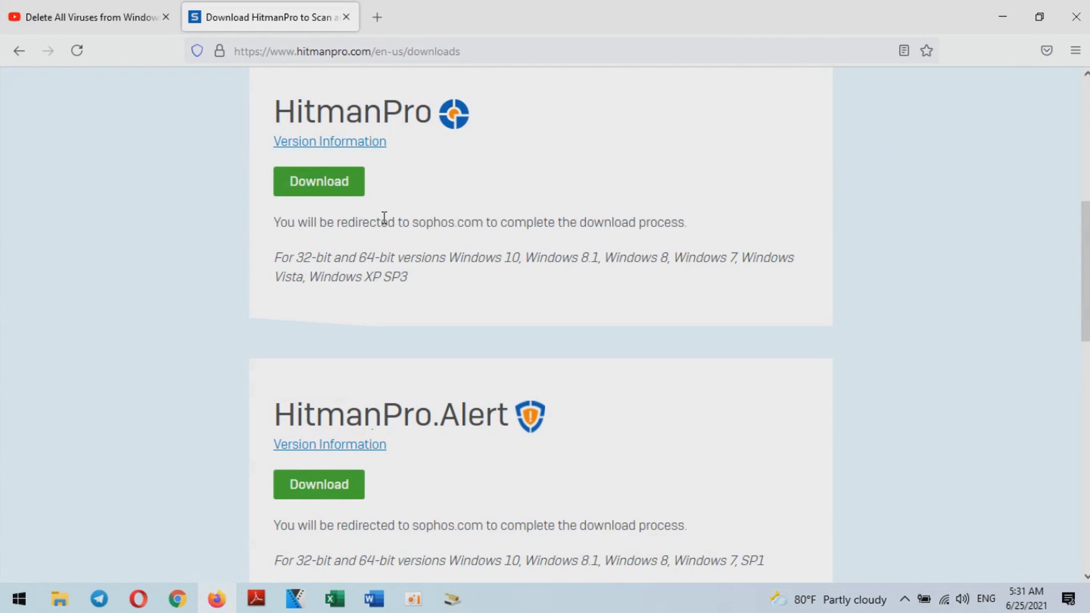
Open the HitmanPro download on the Sophos site, look over its registration form and close that tab.
{"action": "scroll", "coordinate": [381, 223], "scroll_direction": "up", "scroll_amount": 2}
{"action": "left_click", "coordinate": [341, 265]}
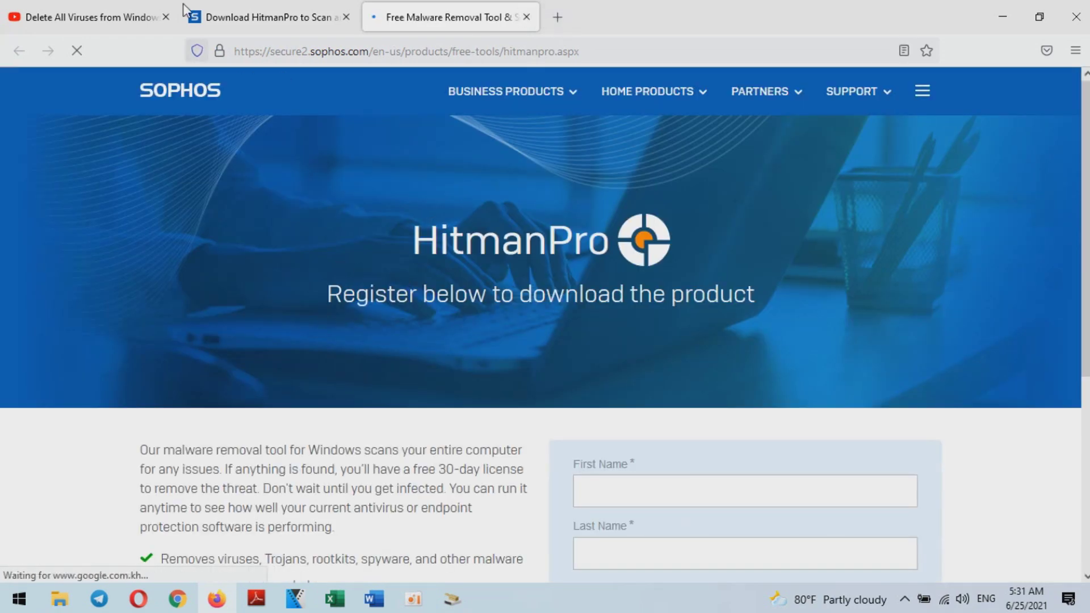
{"action": "scroll", "coordinate": [341, 224], "scroll_direction": "down", "scroll_amount": 5}
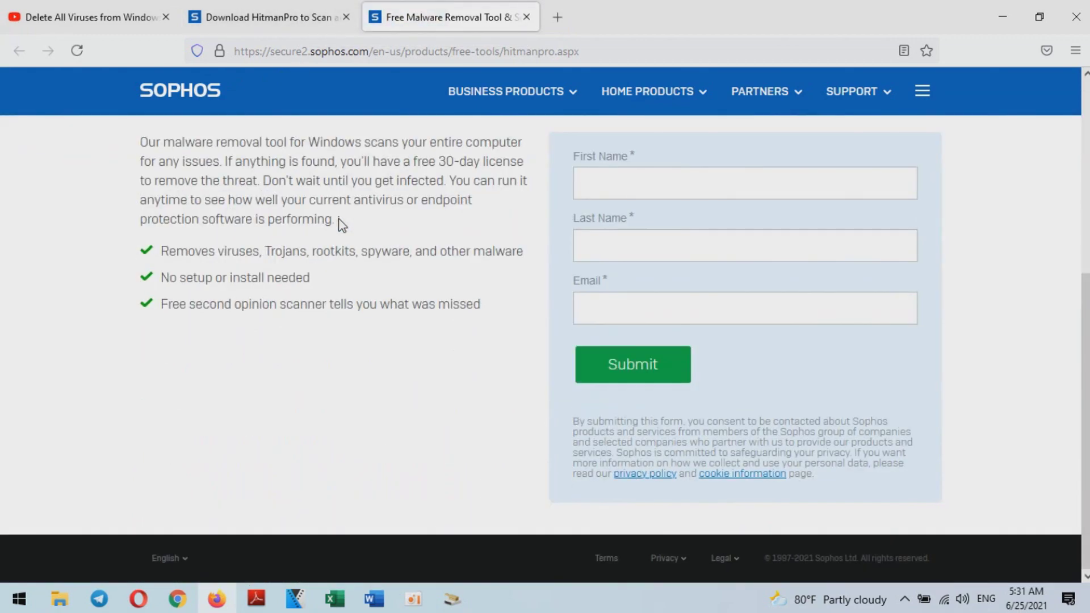
{"action": "scroll", "coordinate": [341, 224], "scroll_direction": "up", "scroll_amount": 5}
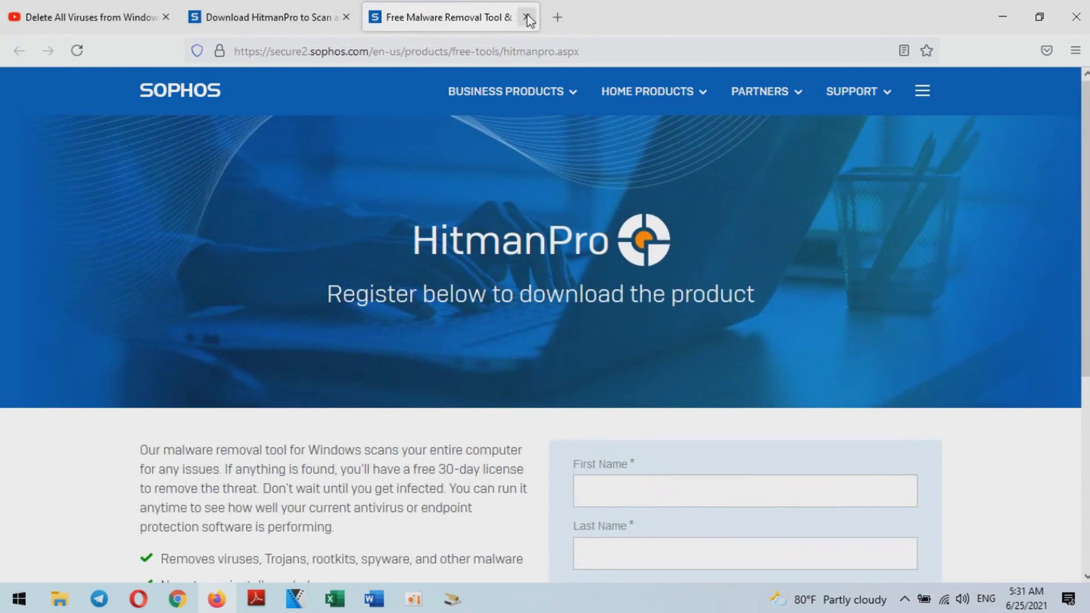
{"action": "left_click", "coordinate": [526, 17]}
Open the HitmanPro.Alert download, look over its registration page and close that tab.
{"action": "scroll", "coordinate": [339, 511], "scroll_direction": "down", "scroll_amount": 1}
{"action": "left_click", "coordinate": [337, 500]}
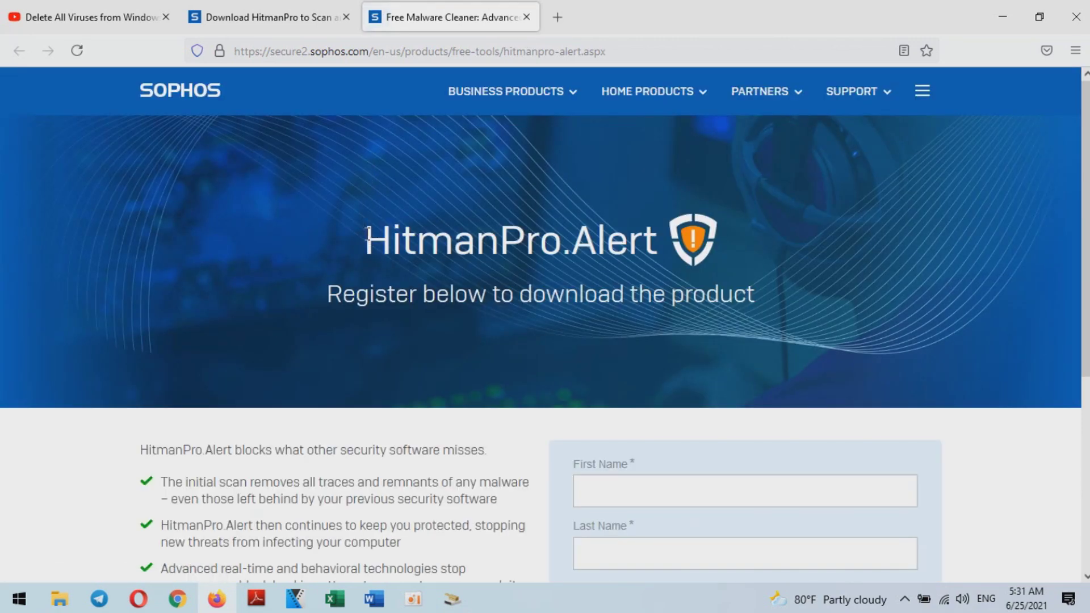
{"action": "scroll", "coordinate": [368, 235], "scroll_direction": "down", "scroll_amount": 5}
{"action": "scroll", "coordinate": [368, 232], "scroll_direction": "up", "scroll_amount": 4}
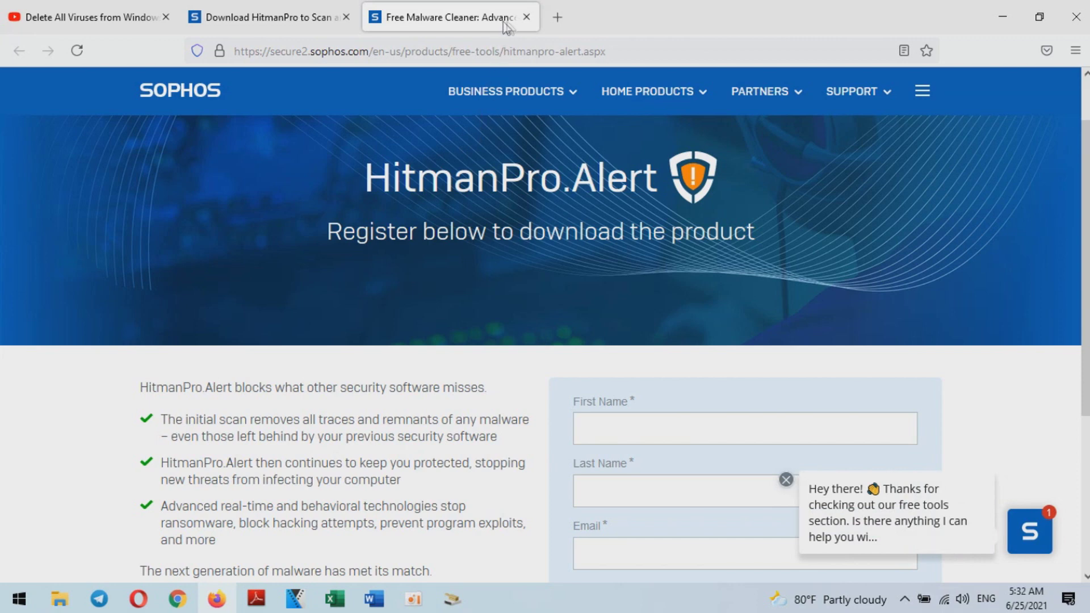
{"action": "left_click", "coordinate": [526, 18]}
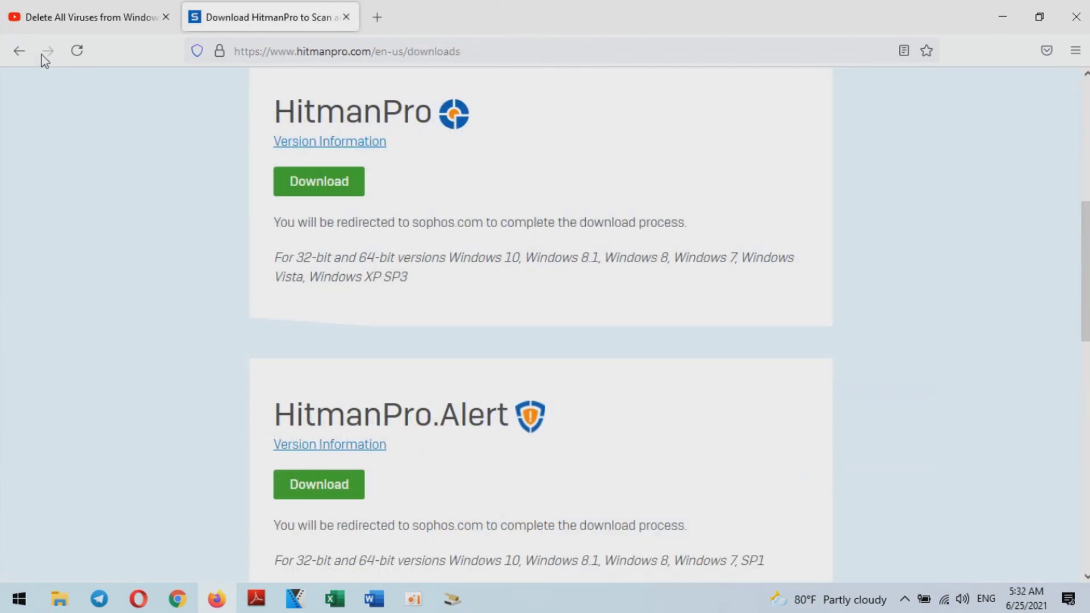
Go back to the Google results for "hitmanpro malware removal tool download" and look through the listed links.
{"action": "left_click", "coordinate": [22, 53]}
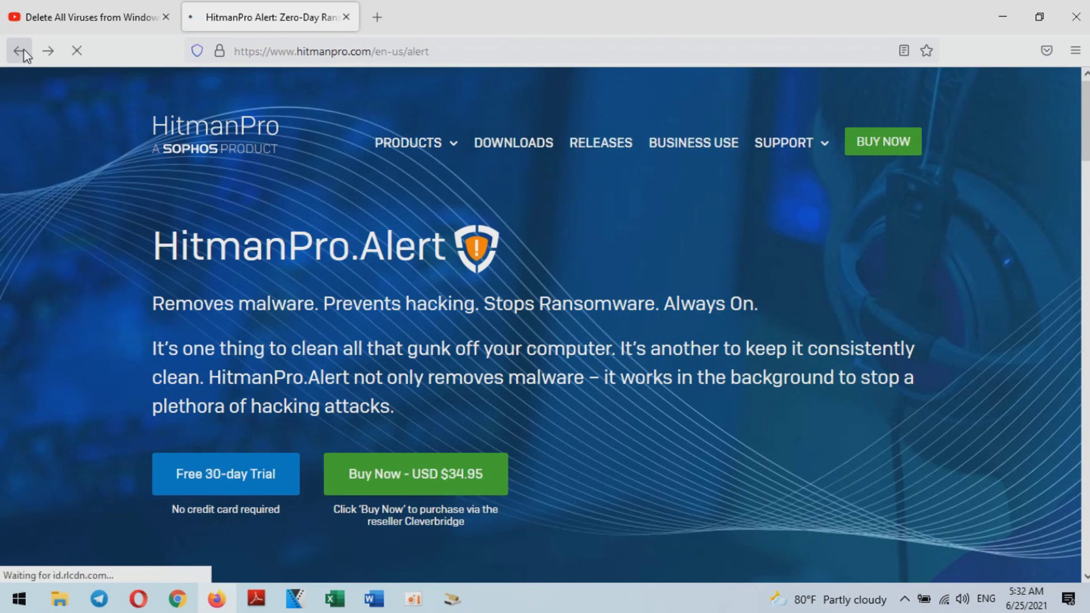
{"action": "left_click", "coordinate": [22, 52]}
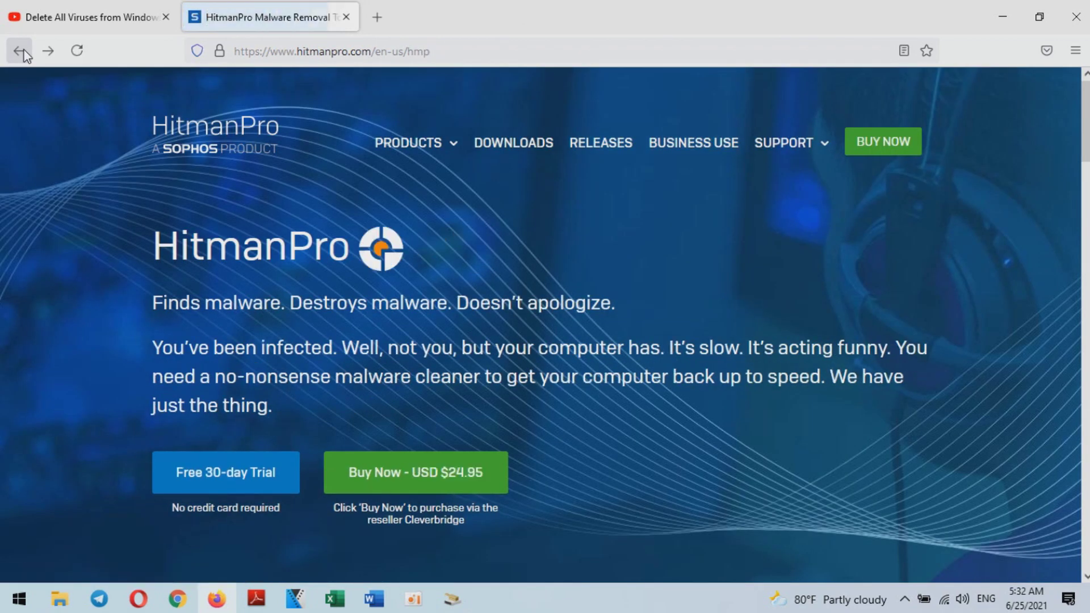
{"action": "left_click", "coordinate": [23, 53]}
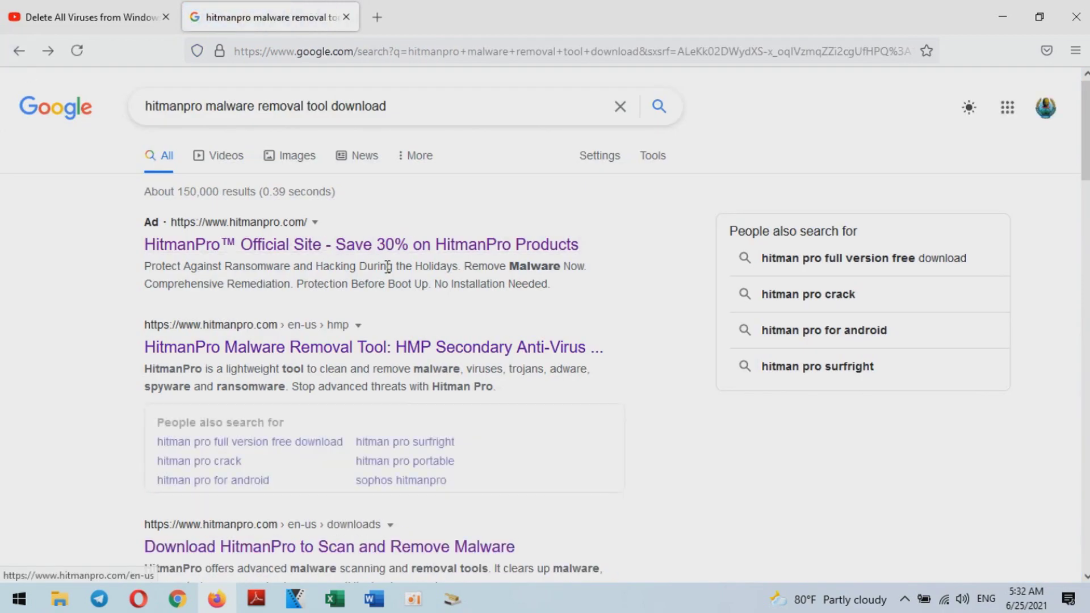
{"action": "scroll", "coordinate": [388, 275], "scroll_direction": "down", "scroll_amount": 3}
{"action": "scroll", "coordinate": [529, 271], "scroll_direction": "up", "scroll_amount": 1}
{"action": "scroll", "coordinate": [529, 271], "scroll_direction": "up", "scroll_amount": 1}
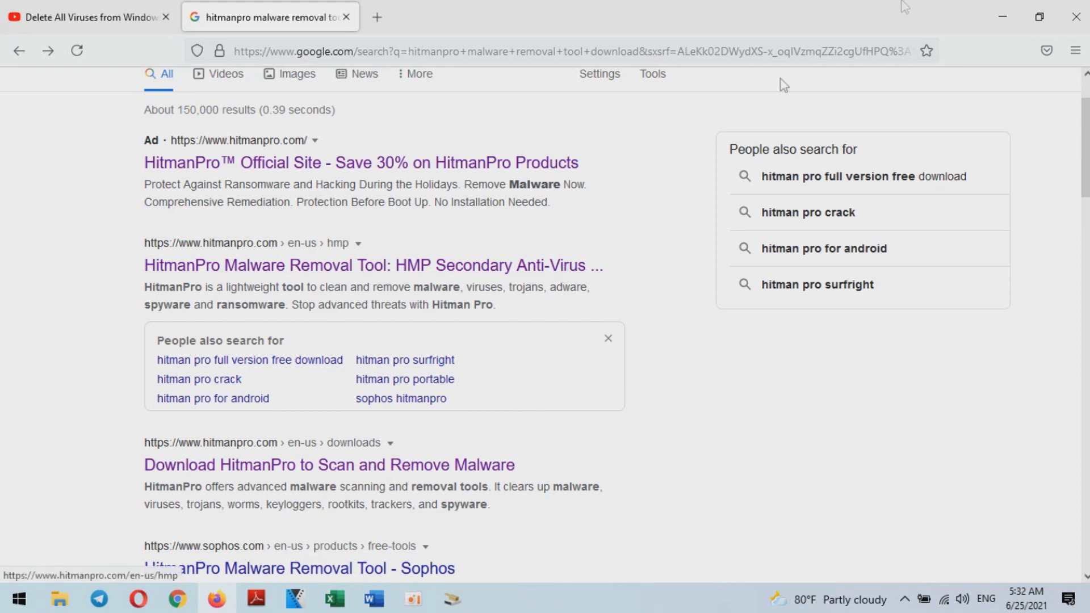
Minimize Firefox and refresh the desktop.
{"action": "left_click", "coordinate": [997, 11]}
{"action": "right_click", "coordinate": [382, 216]}
{"action": "left_click", "coordinate": [422, 262]}
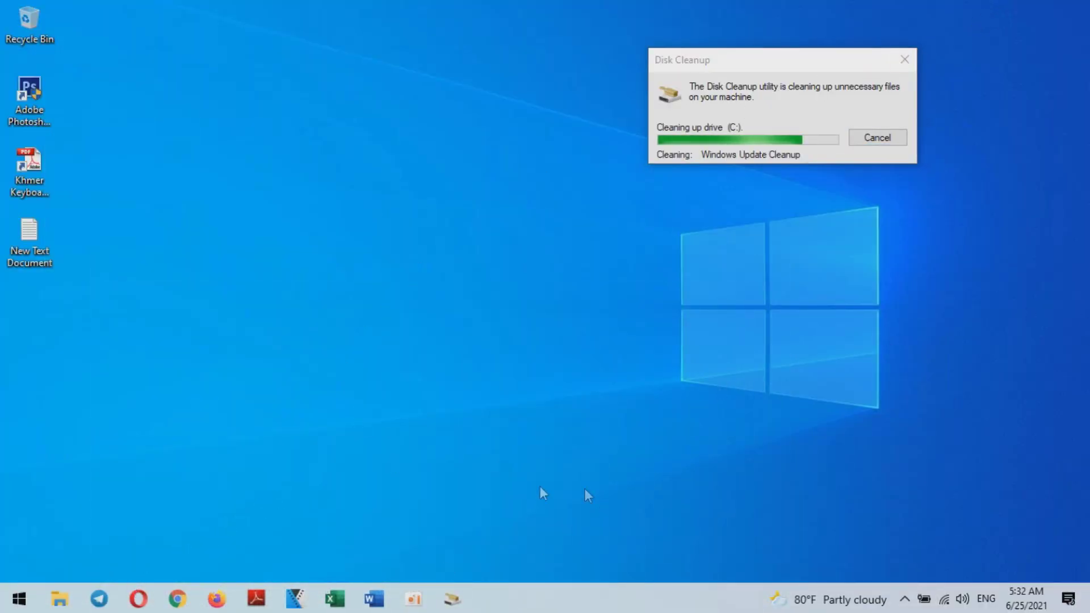
Open Internet Properties by running the command inetcpl.cpl in place of cleanmgr.
{"action": "right_click", "coordinate": [19, 601]}
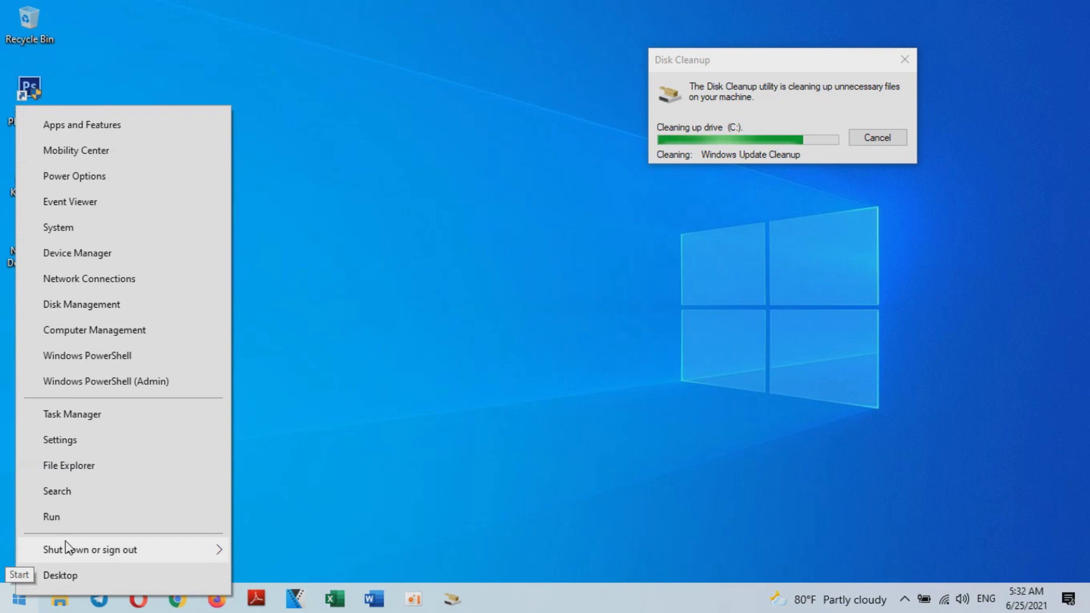
{"action": "left_click", "coordinate": [77, 517]}
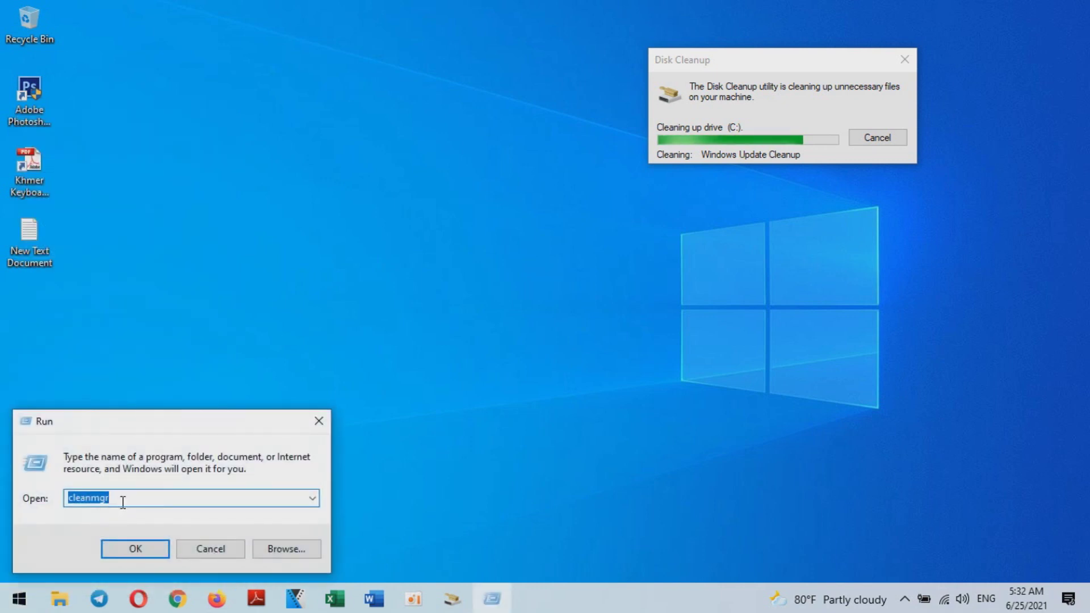
{"action": "key", "text": "BackSpace"}
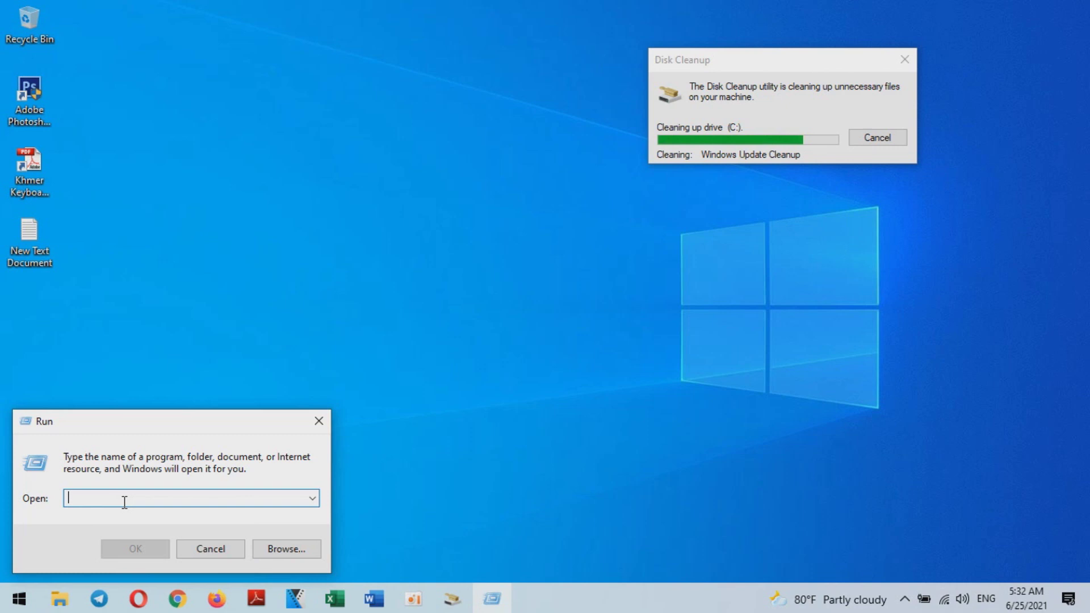
{"action": "type", "text": "in"}
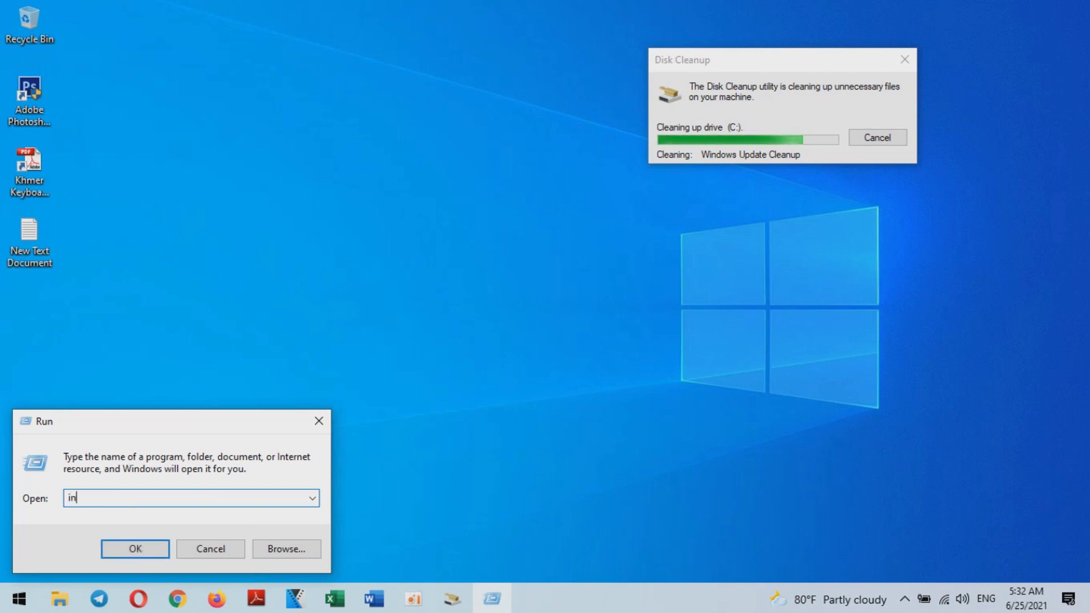
{"action": "type", "text": "et"}
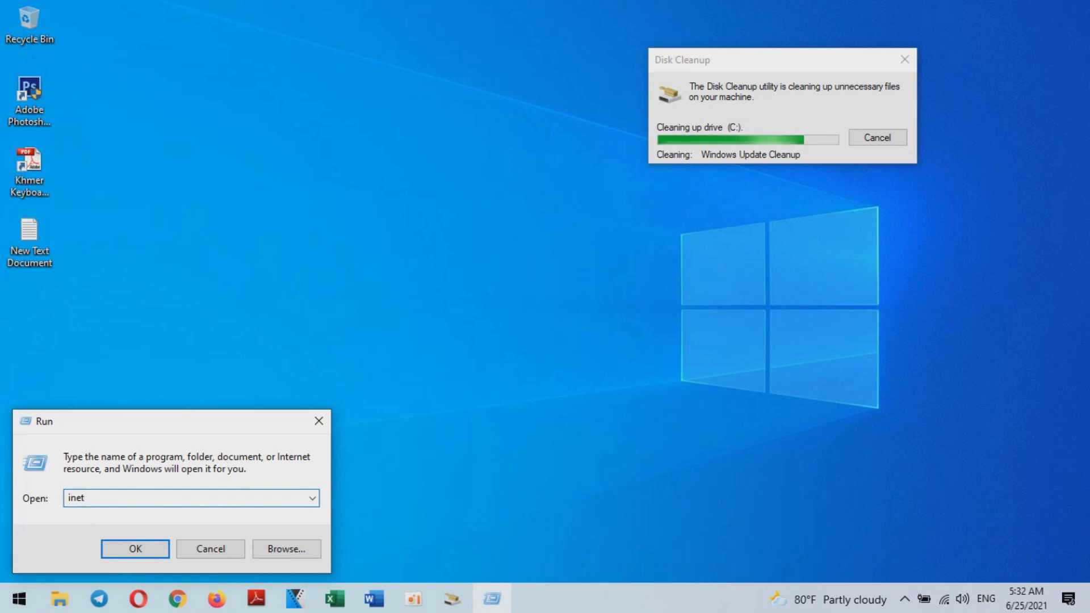
{"action": "type", "text": "cpl"}
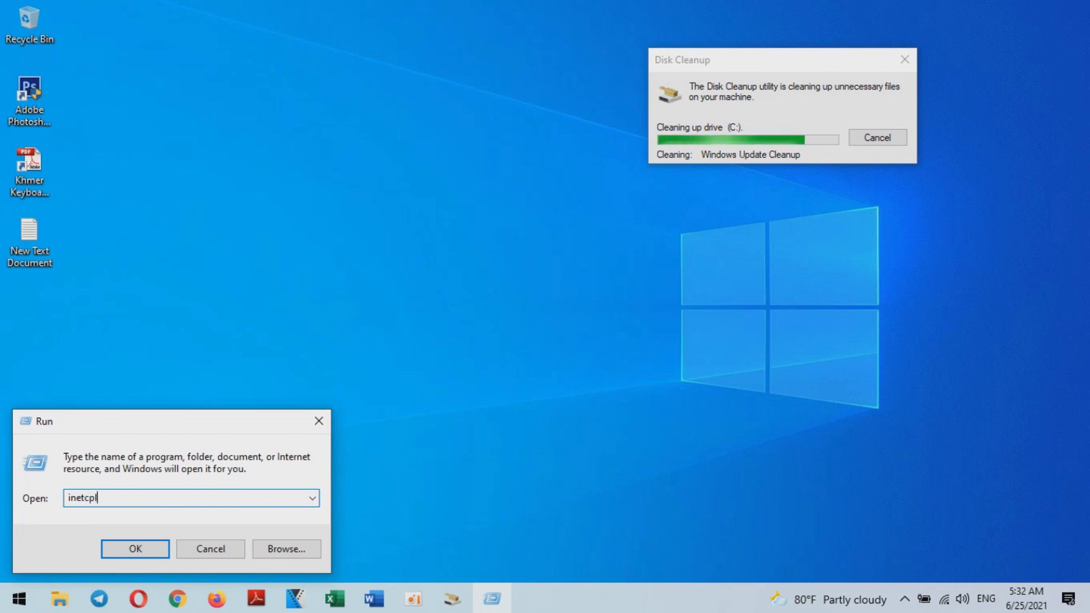
{"action": "type", "text": "."}
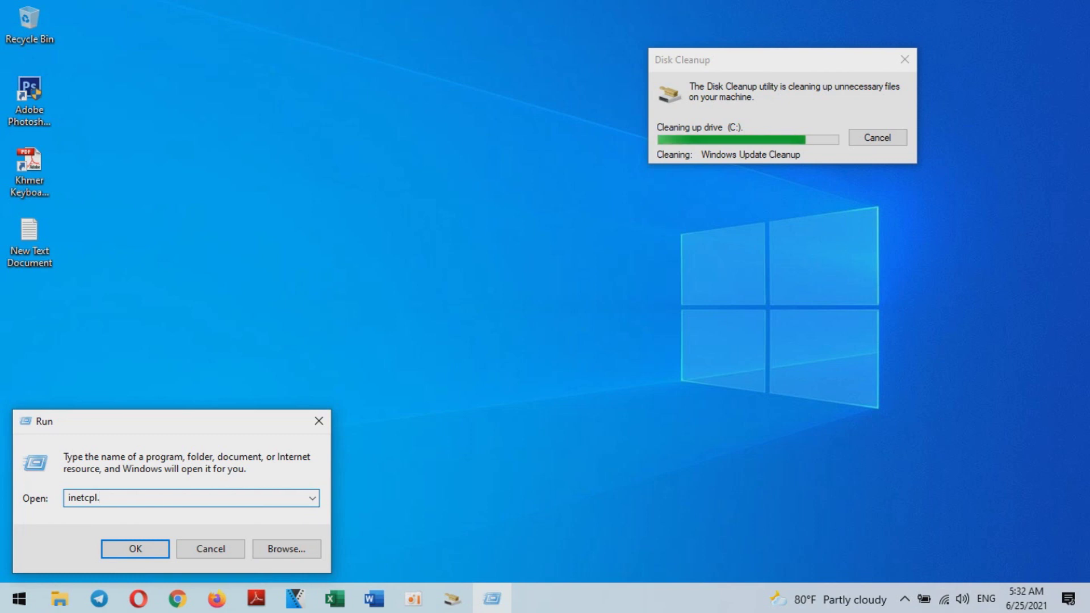
{"action": "type", "text": "cpl"}
{"action": "key", "text": "Return"}
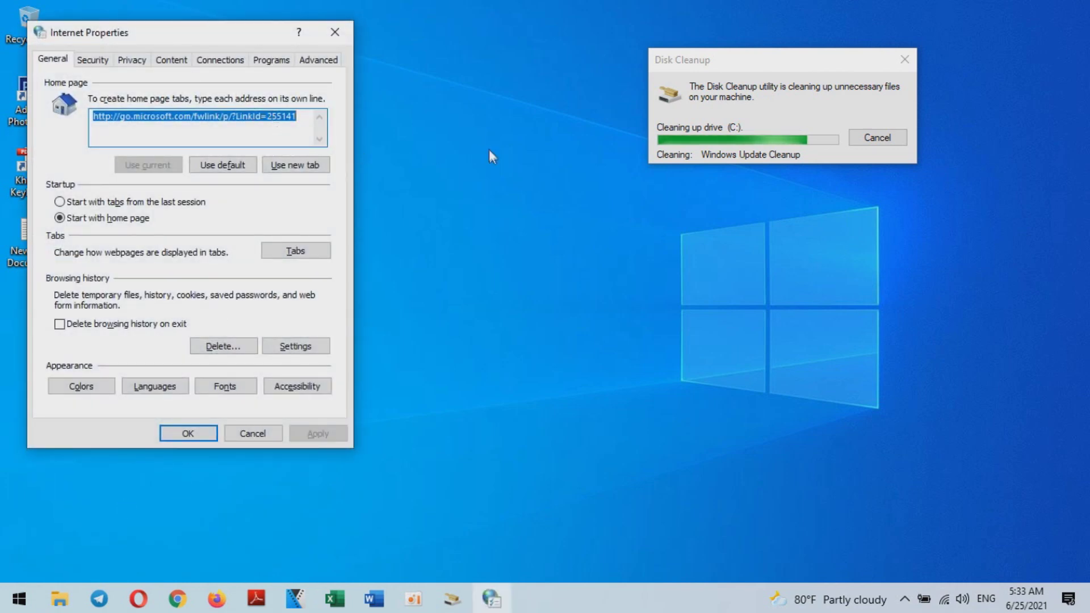
{"action": "right_click", "coordinate": [496, 285]}
{"action": "left_click", "coordinate": [549, 335]}
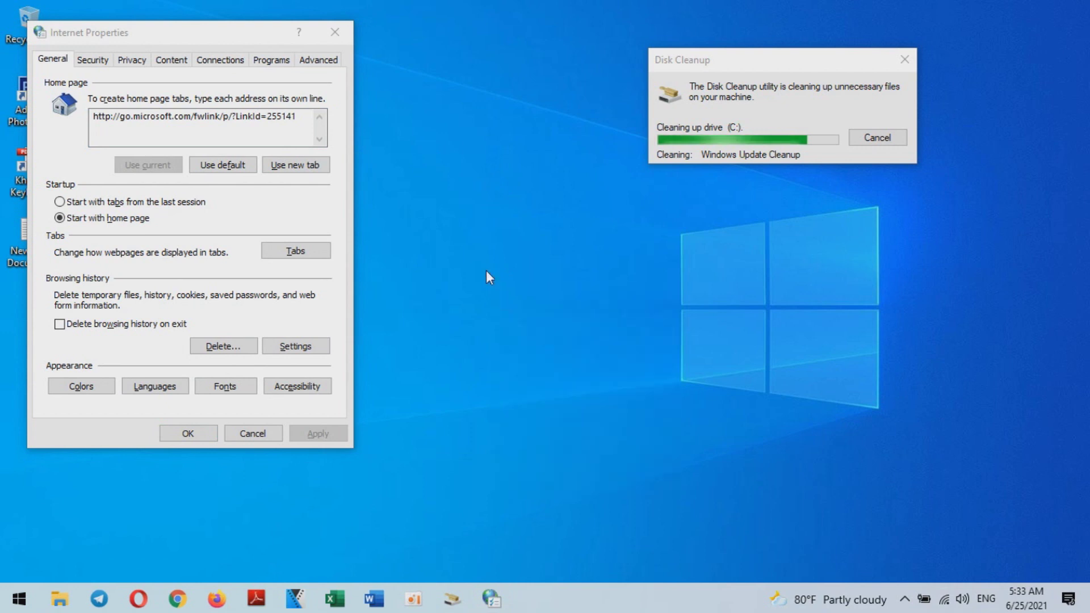
{"action": "right_click", "coordinate": [486, 270]}
{"action": "left_click", "coordinate": [528, 319]}
{"action": "right_click", "coordinate": [471, 241]}
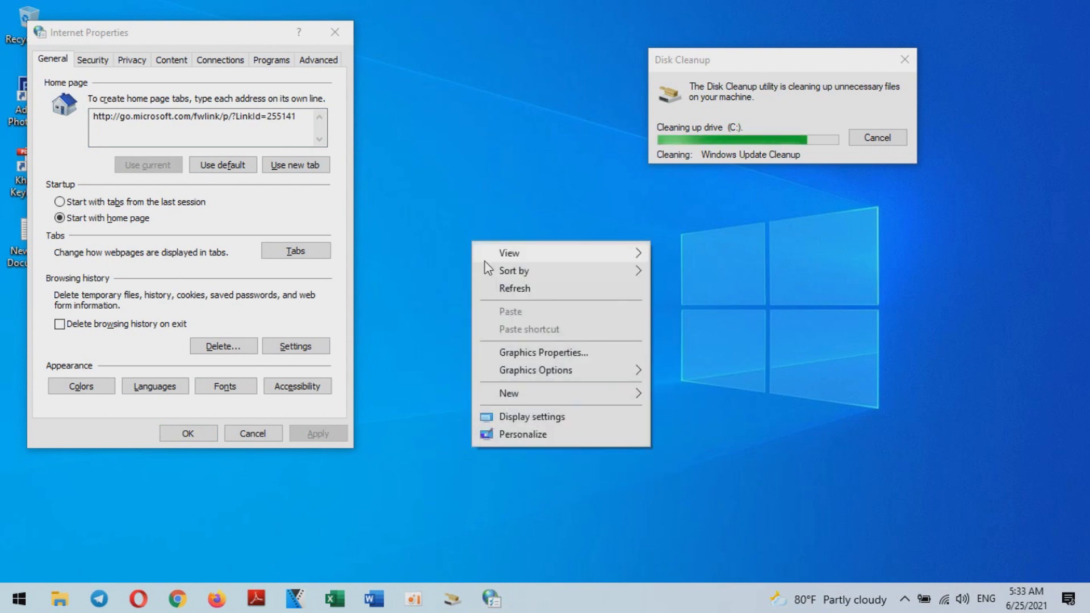
{"action": "left_click", "coordinate": [517, 285]}
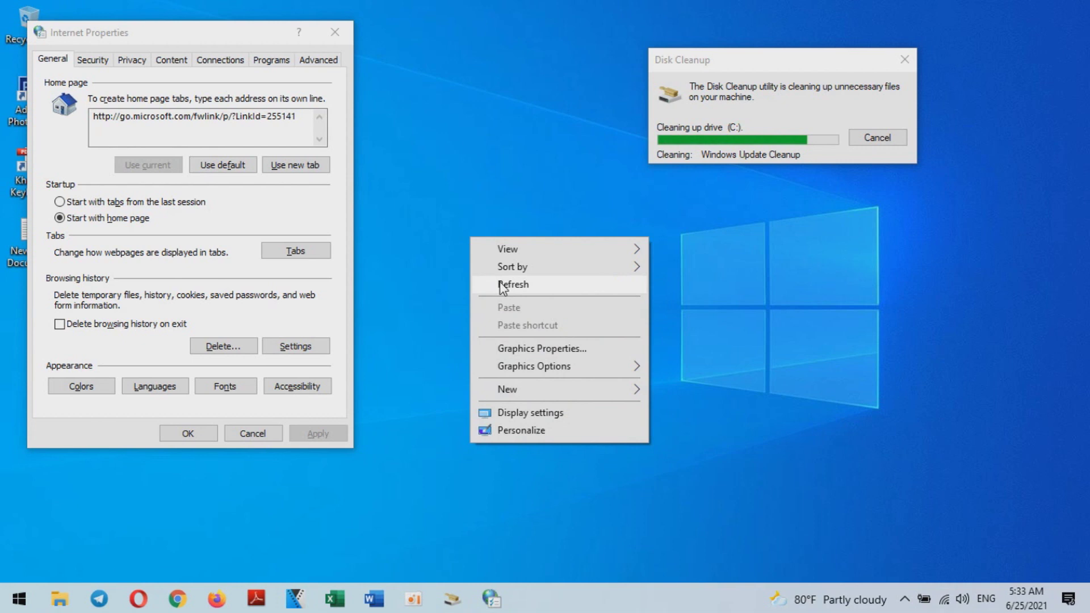
{"action": "left_click", "coordinate": [494, 284]}
{"action": "right_click", "coordinate": [448, 206]}
{"action": "left_click", "coordinate": [489, 255]}
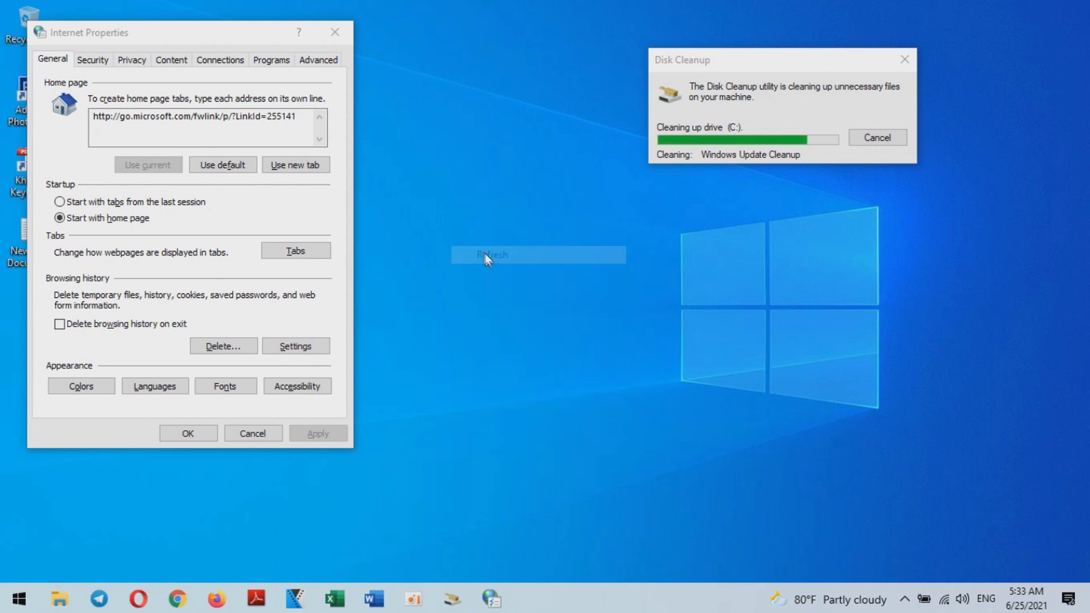
Look over the Security, Privacy, Content, Connections and Programs settings in Internet Properties.
{"action": "left_click", "coordinate": [93, 60]}
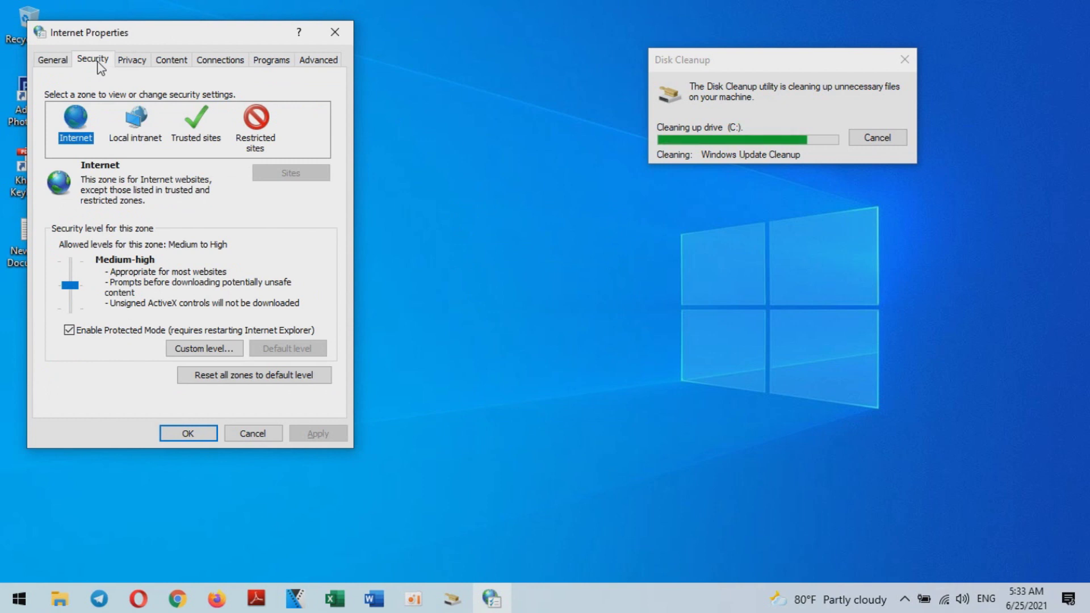
{"action": "left_click", "coordinate": [141, 63]}
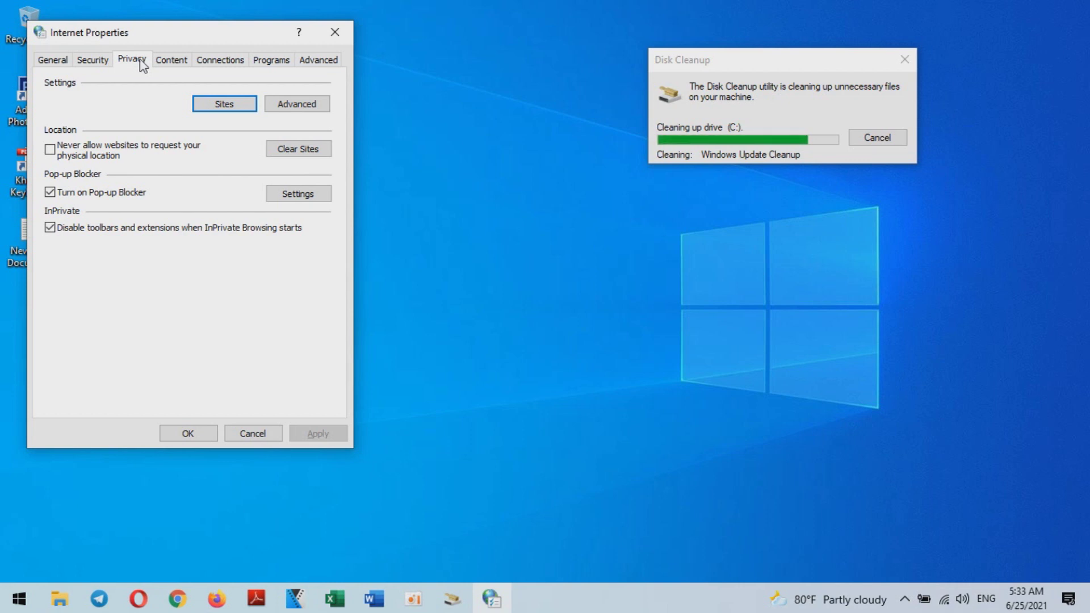
{"action": "left_click", "coordinate": [162, 62]}
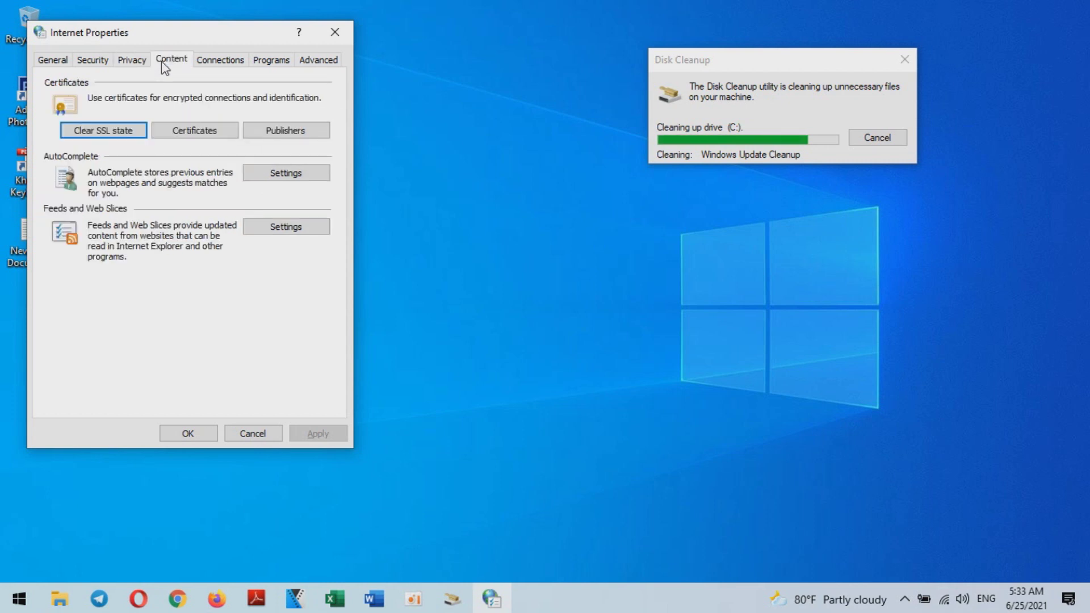
{"action": "left_click", "coordinate": [209, 65]}
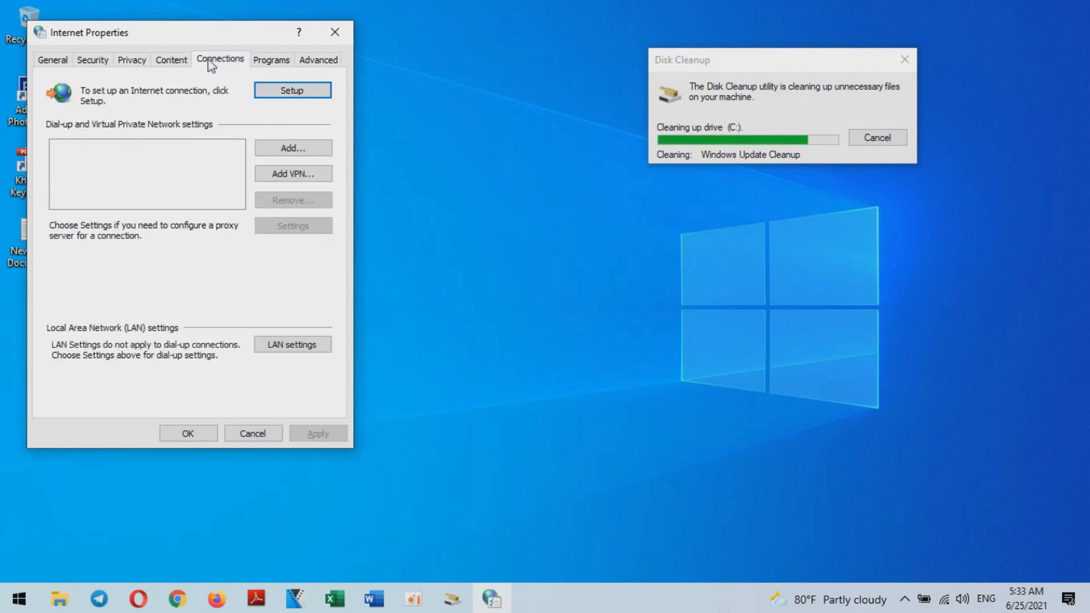
{"action": "left_click", "coordinate": [265, 64]}
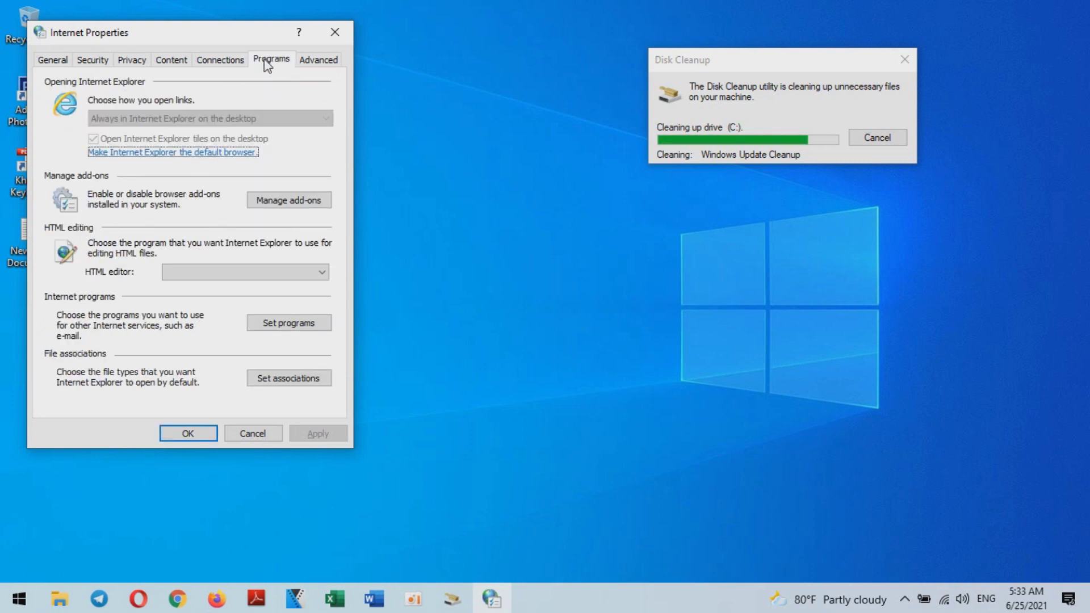
Look through the whole list of advanced settings in Internet Properties, from Accelerated graphics and Browsing to Multimedia and Security.
{"action": "left_click", "coordinate": [316, 61]}
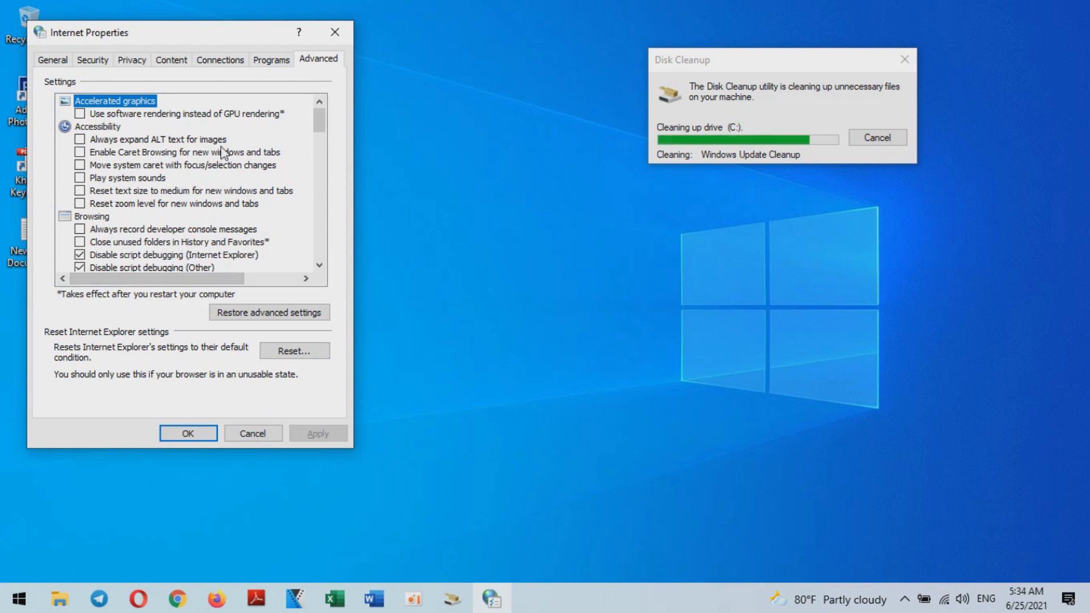
{"action": "scroll", "coordinate": [224, 152], "scroll_direction": "down", "scroll_amount": 1}
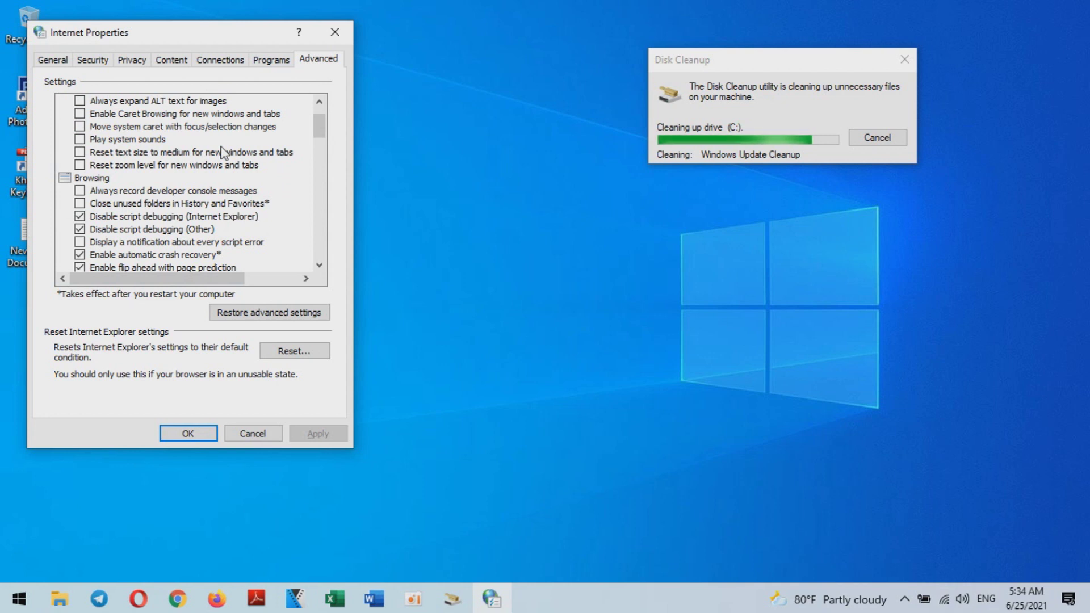
{"action": "scroll", "coordinate": [224, 152], "scroll_direction": "down", "scroll_amount": 1}
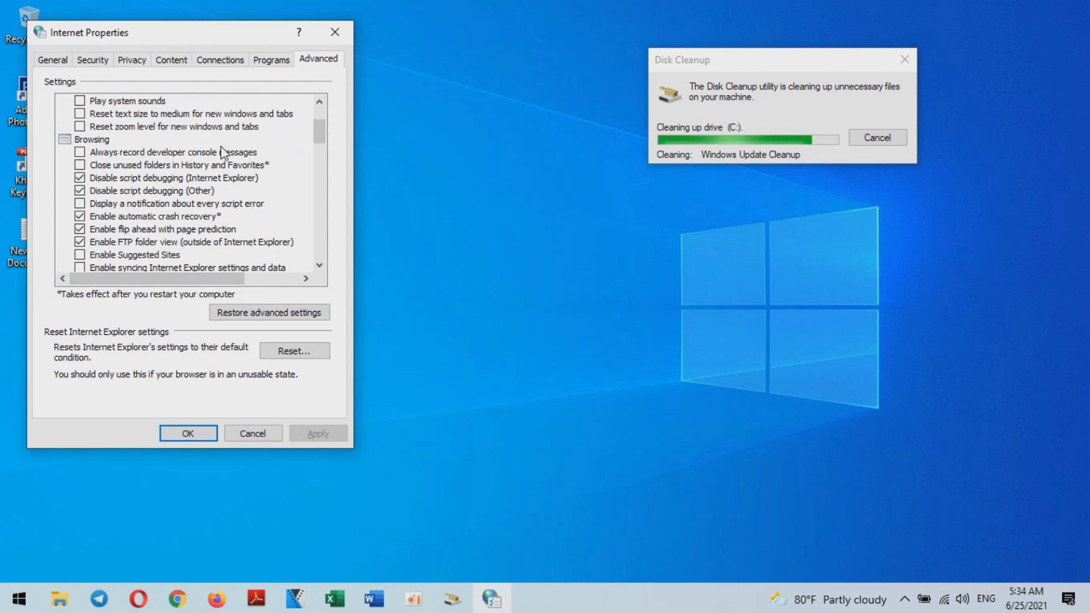
{"action": "scroll", "coordinate": [225, 152], "scroll_direction": "down", "scroll_amount": 1}
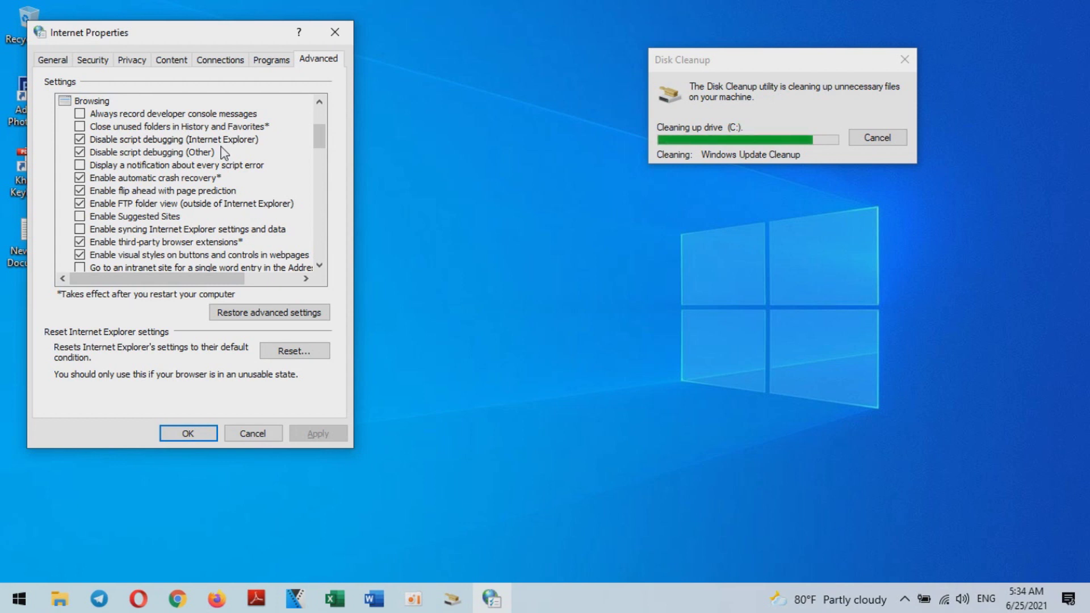
{"action": "scroll", "coordinate": [225, 152], "scroll_direction": "down", "scroll_amount": 1}
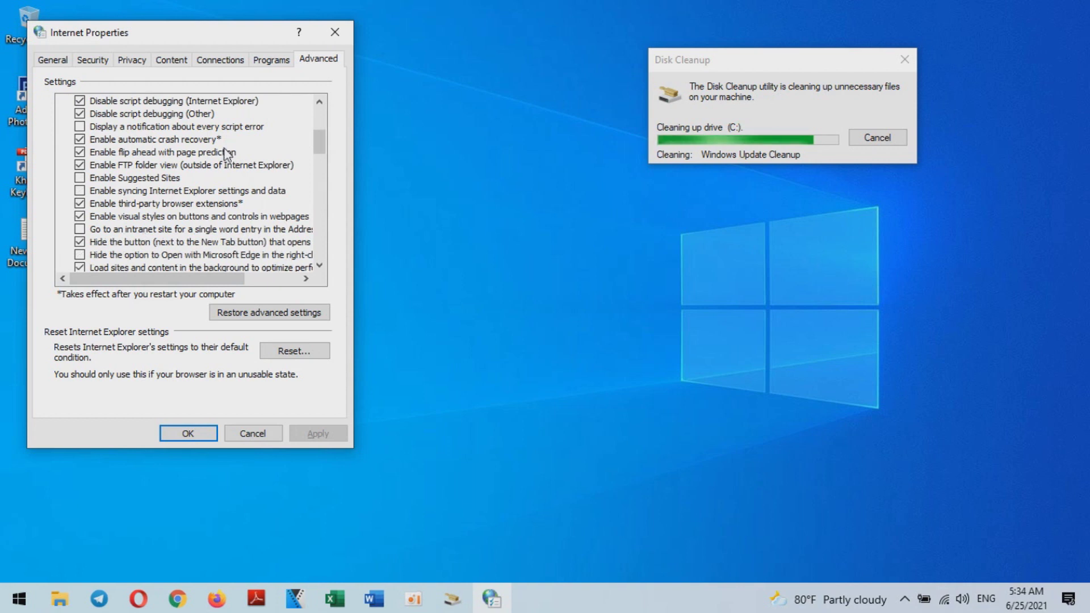
{"action": "scroll", "coordinate": [226, 153], "scroll_direction": "down", "scroll_amount": 1}
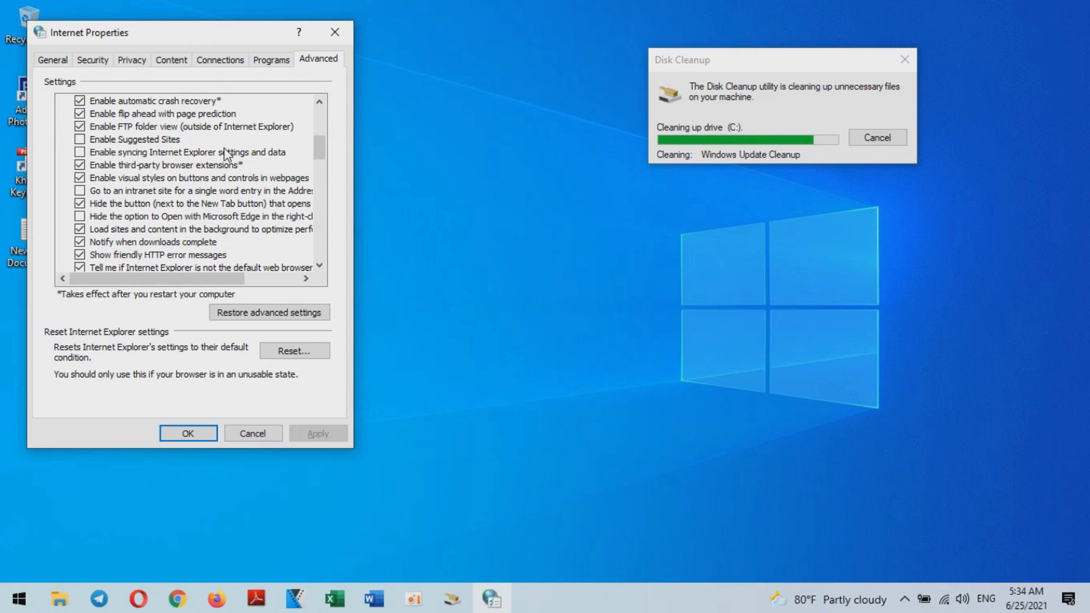
{"action": "scroll", "coordinate": [226, 153], "scroll_direction": "down", "scroll_amount": 1}
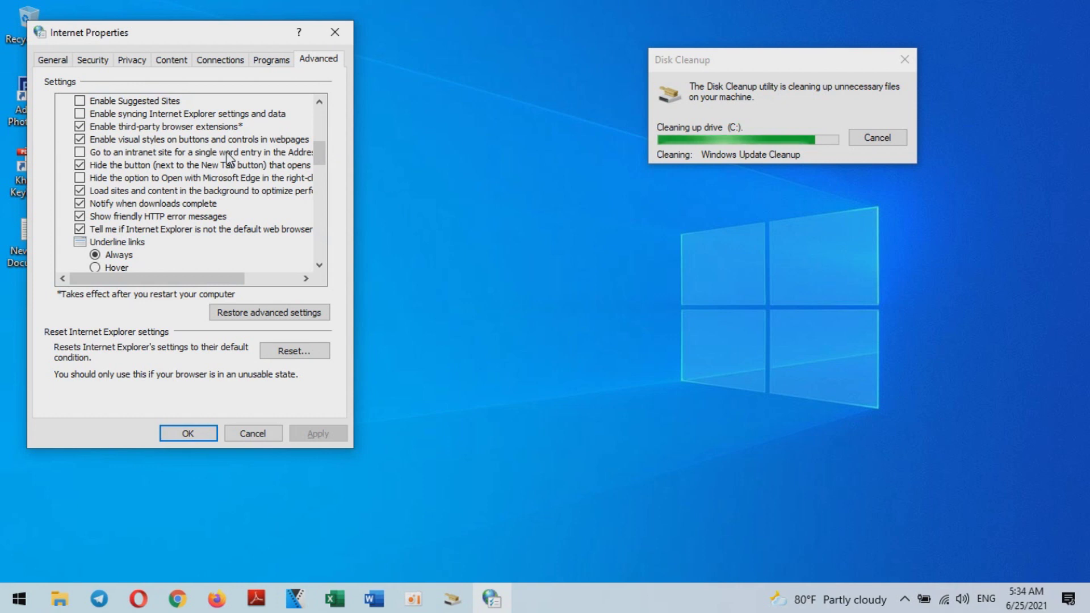
{"action": "scroll", "coordinate": [229, 157], "scroll_direction": "down", "scroll_amount": 1}
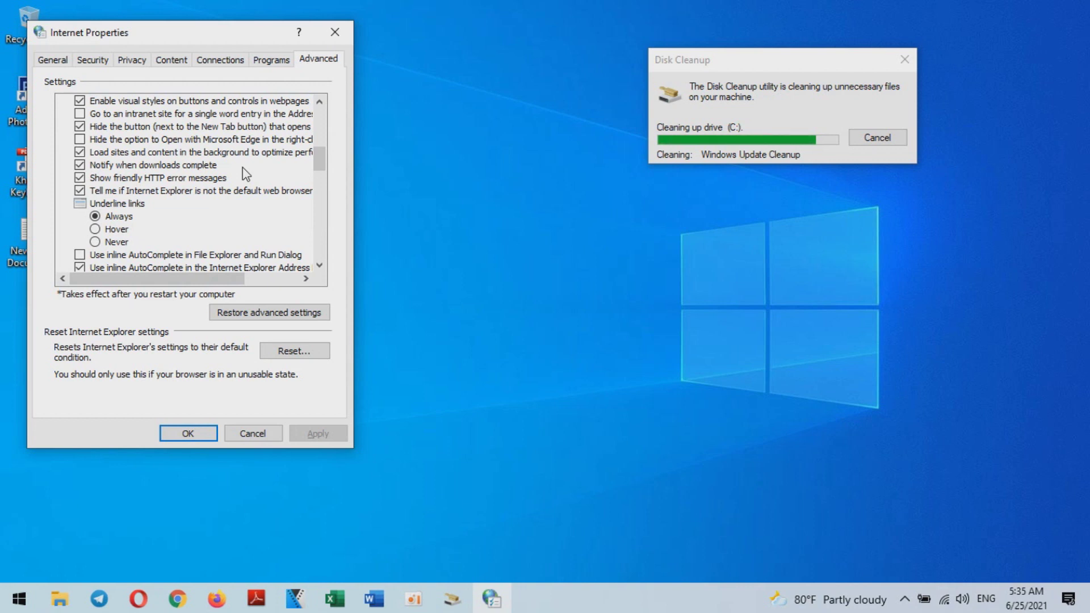
{"action": "scroll", "coordinate": [243, 169], "scroll_direction": "down", "scroll_amount": 1}
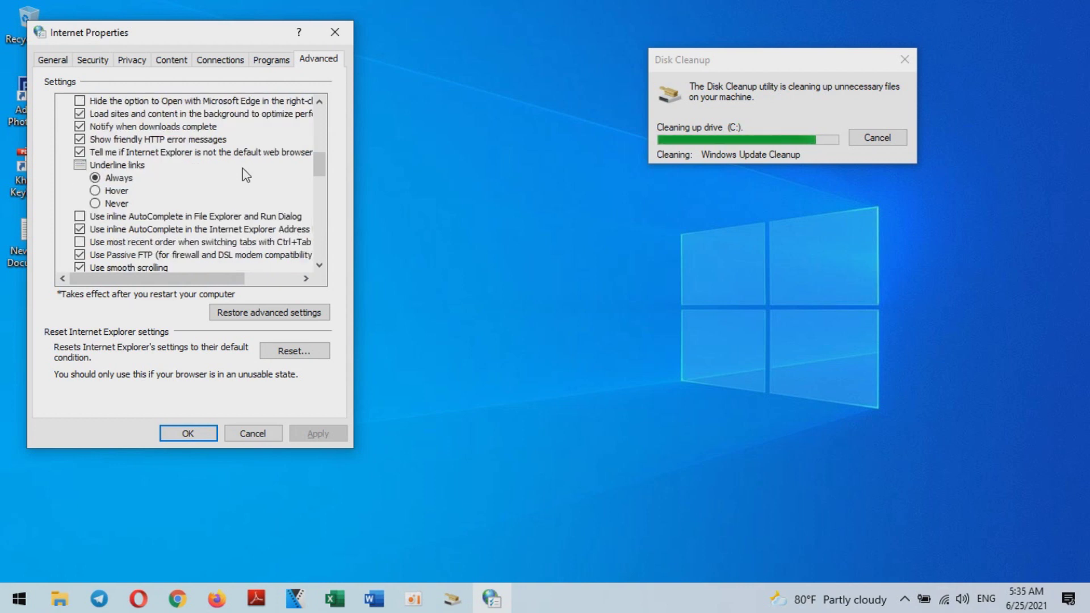
{"action": "scroll", "coordinate": [243, 168], "scroll_direction": "down", "scroll_amount": 2}
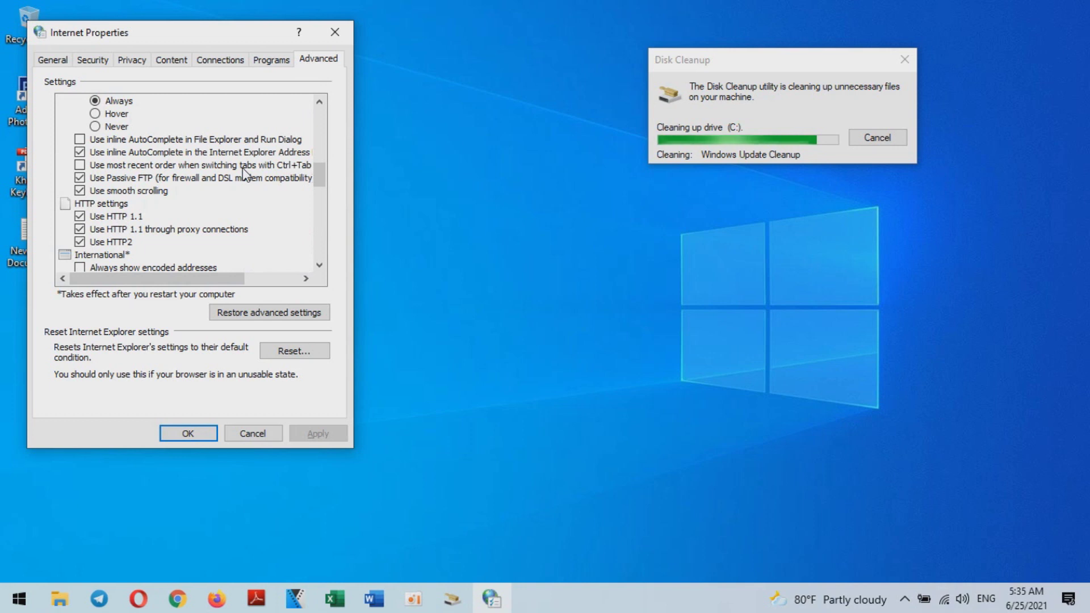
{"action": "scroll", "coordinate": [243, 168], "scroll_direction": "down", "scroll_amount": 1}
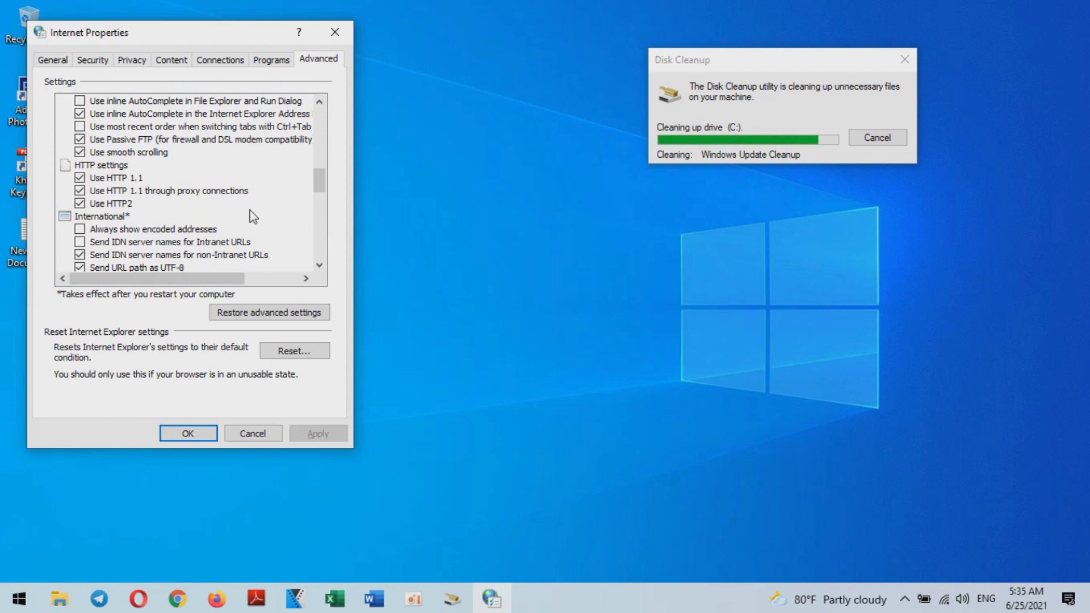
{"action": "scroll", "coordinate": [254, 217], "scroll_direction": "down", "scroll_amount": 1}
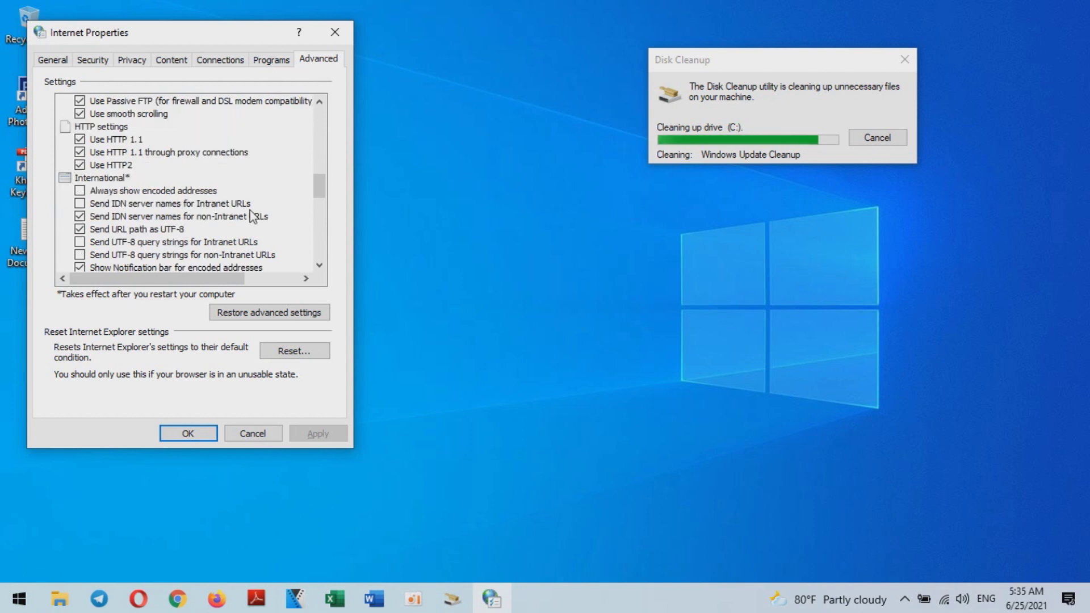
{"action": "scroll", "coordinate": [253, 216], "scroll_direction": "down", "scroll_amount": 1}
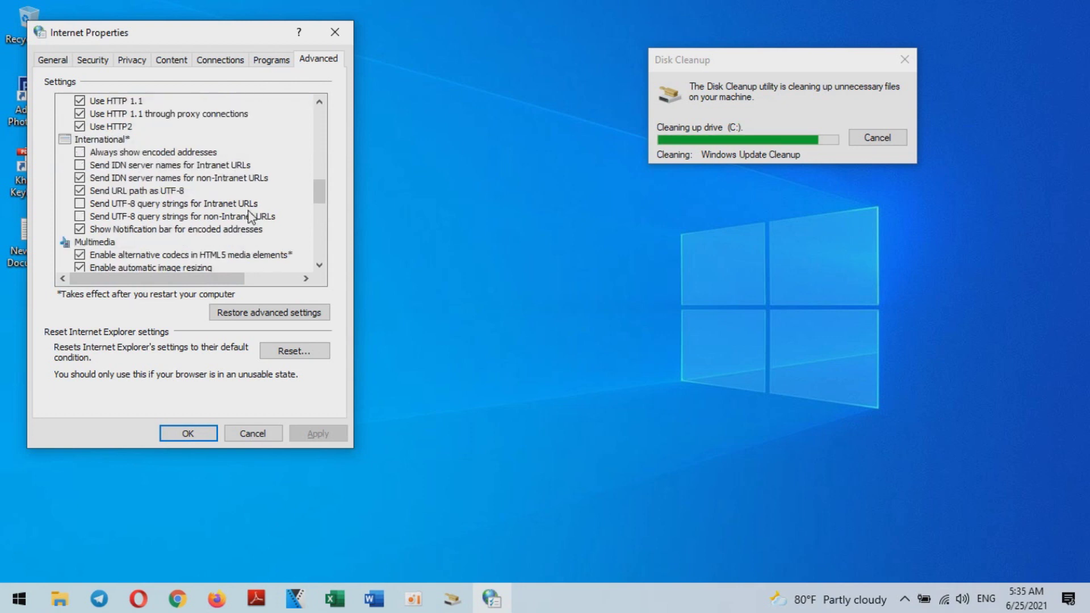
{"action": "scroll", "coordinate": [250, 215], "scroll_direction": "down", "scroll_amount": 1}
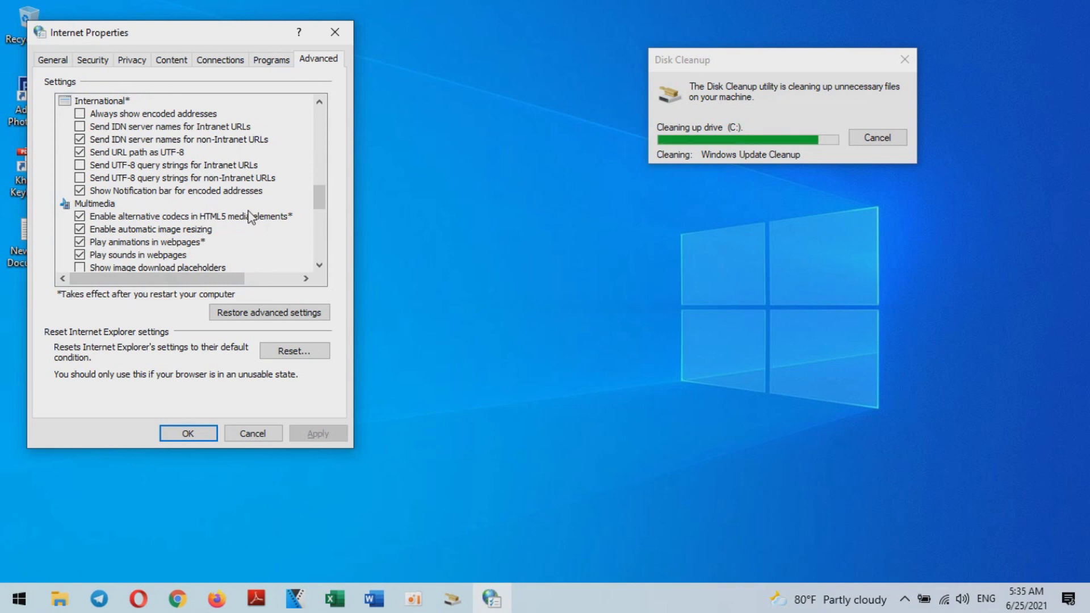
{"action": "scroll", "coordinate": [251, 217], "scroll_direction": "down", "scroll_amount": 1}
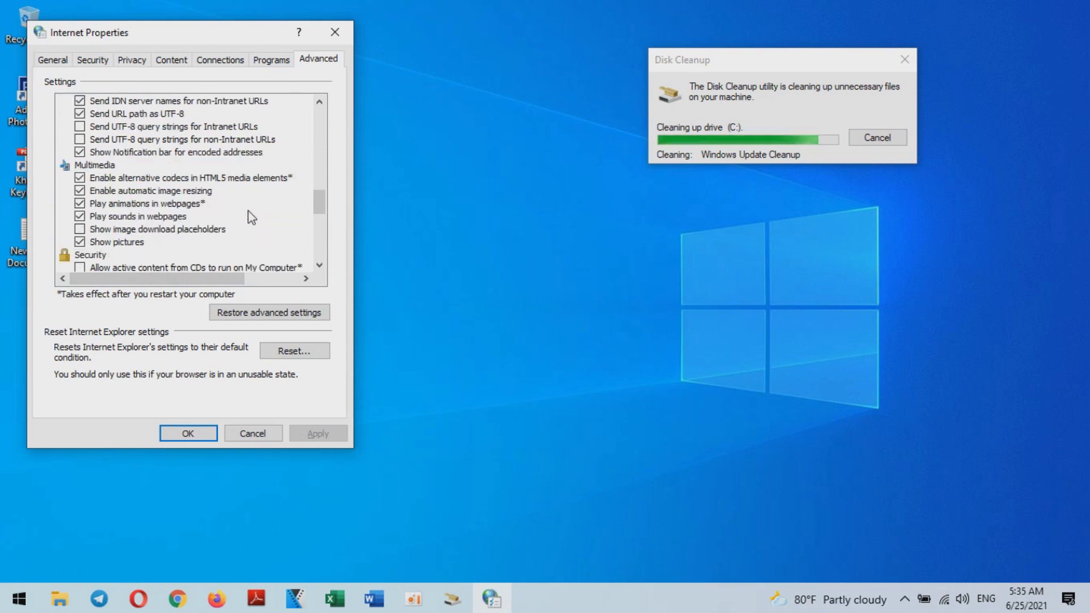
{"action": "scroll", "coordinate": [251, 216], "scroll_direction": "down", "scroll_amount": 1}
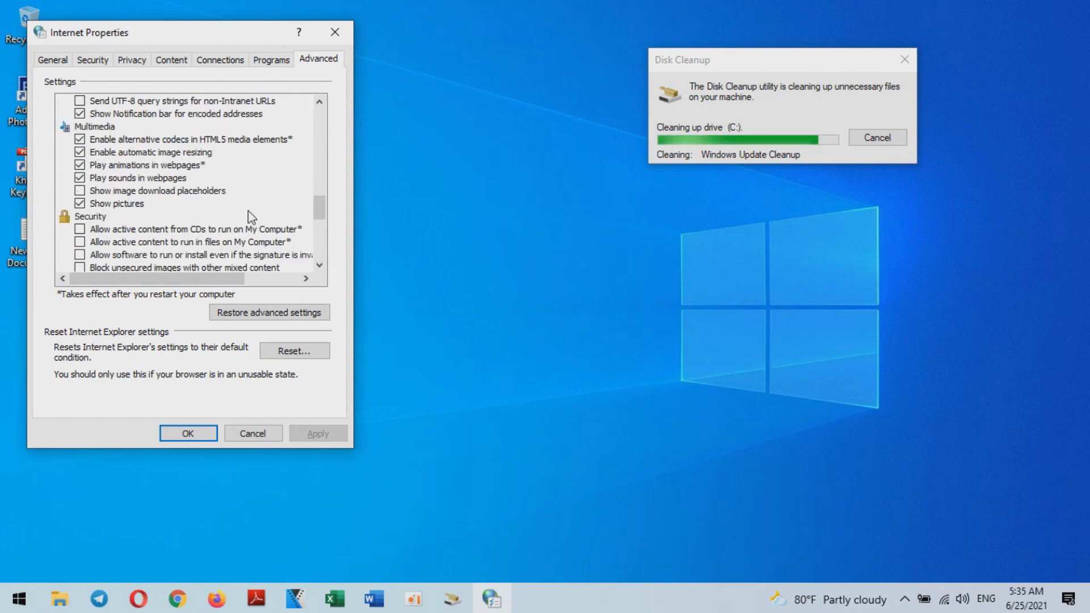
{"action": "scroll", "coordinate": [251, 216], "scroll_direction": "down", "scroll_amount": 1}
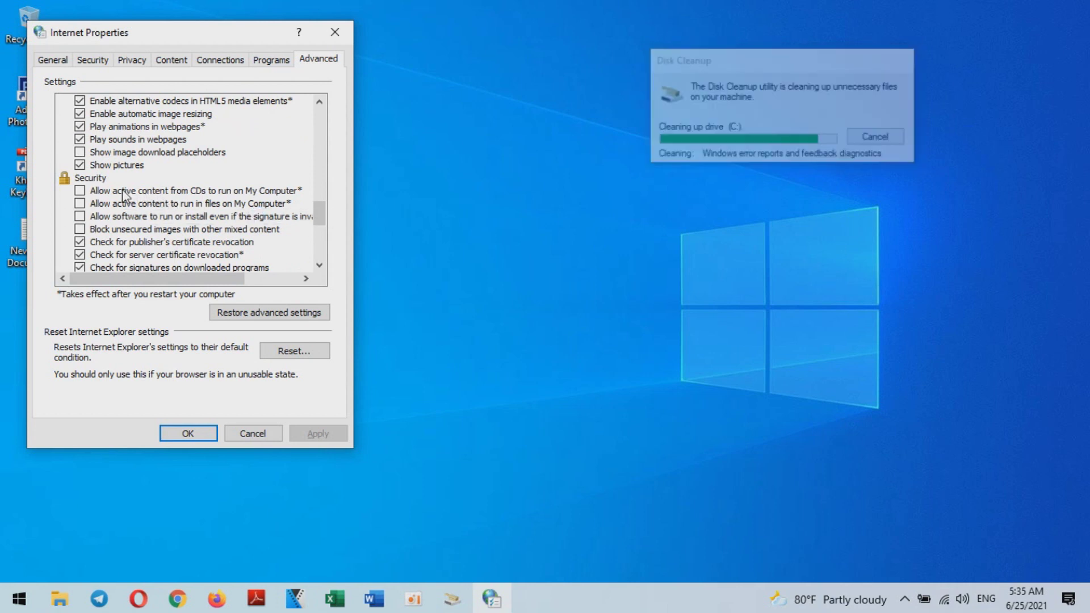
{"action": "scroll", "coordinate": [224, 212], "scroll_direction": "down", "scroll_amount": 2}
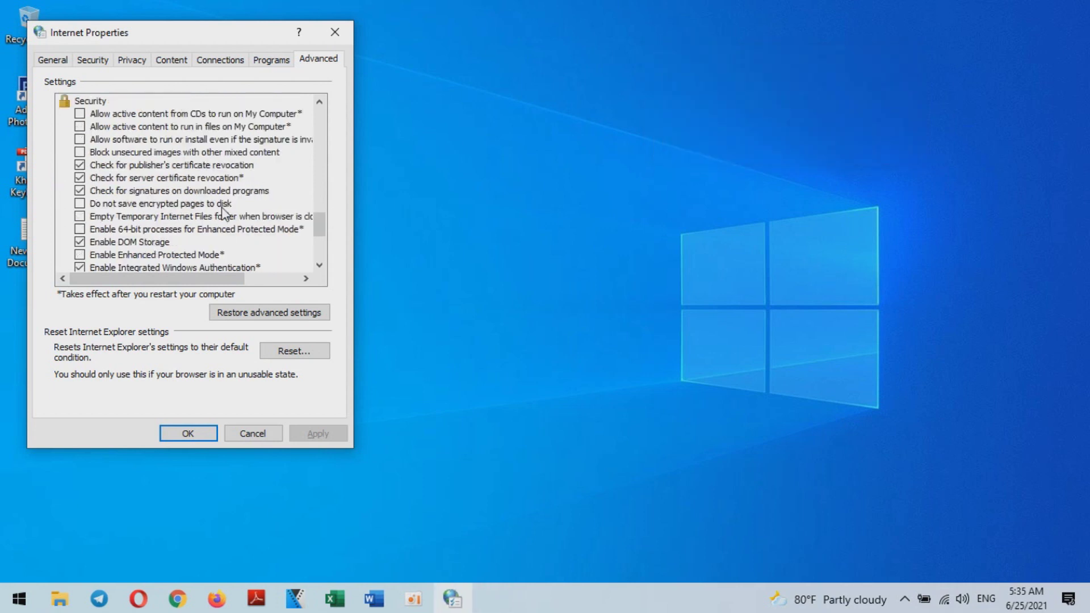
{"action": "scroll", "coordinate": [224, 212], "scroll_direction": "down", "scroll_amount": 1}
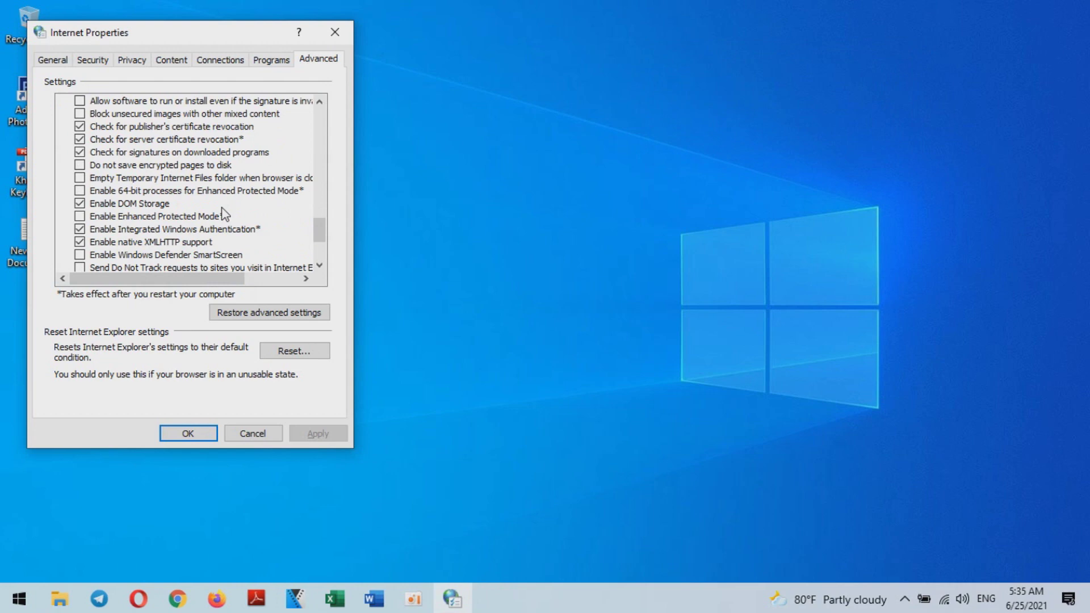
{"action": "scroll", "coordinate": [225, 213], "scroll_direction": "down", "scroll_amount": 3}
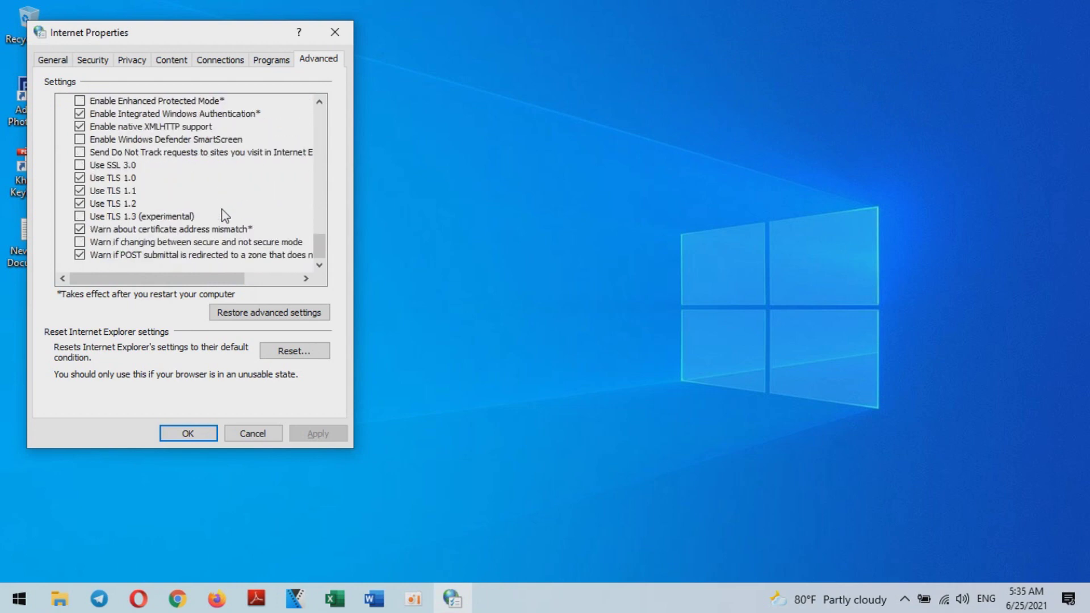
Close Internet Properties and refresh the desktop.
{"action": "left_click", "coordinate": [335, 32]}
{"action": "right_click", "coordinate": [295, 134]}
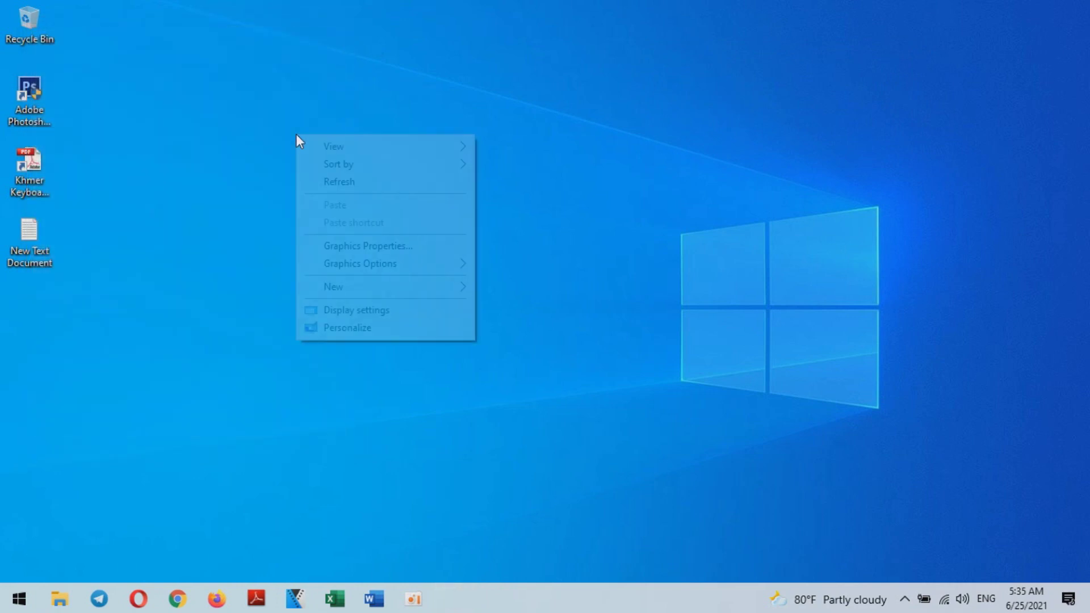
{"action": "left_click", "coordinate": [348, 180]}
{"action": "right_click", "coordinate": [321, 125]}
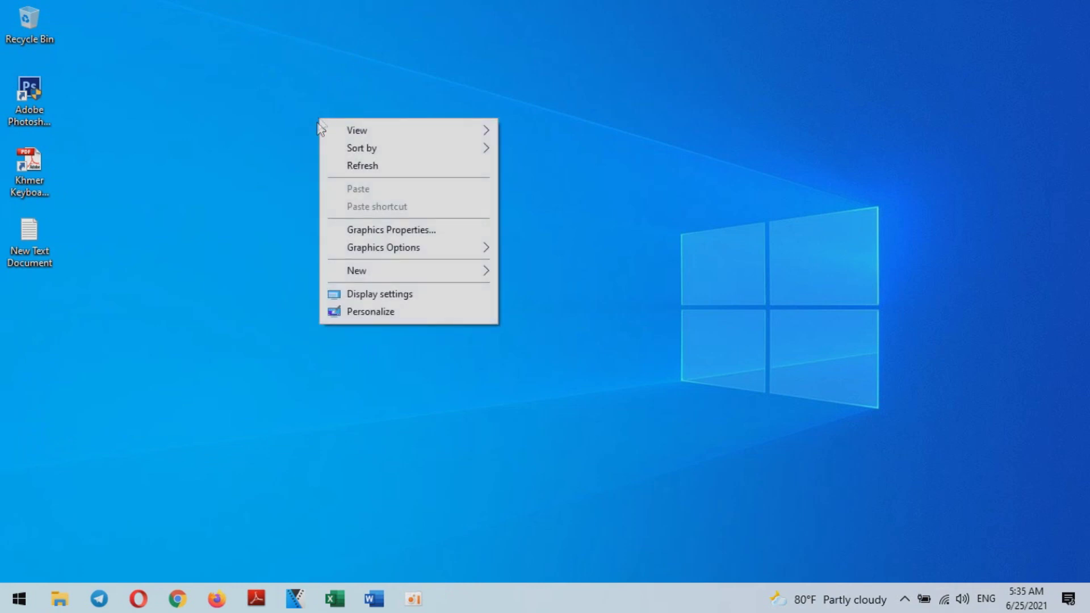
{"action": "left_click", "coordinate": [579, 326]}
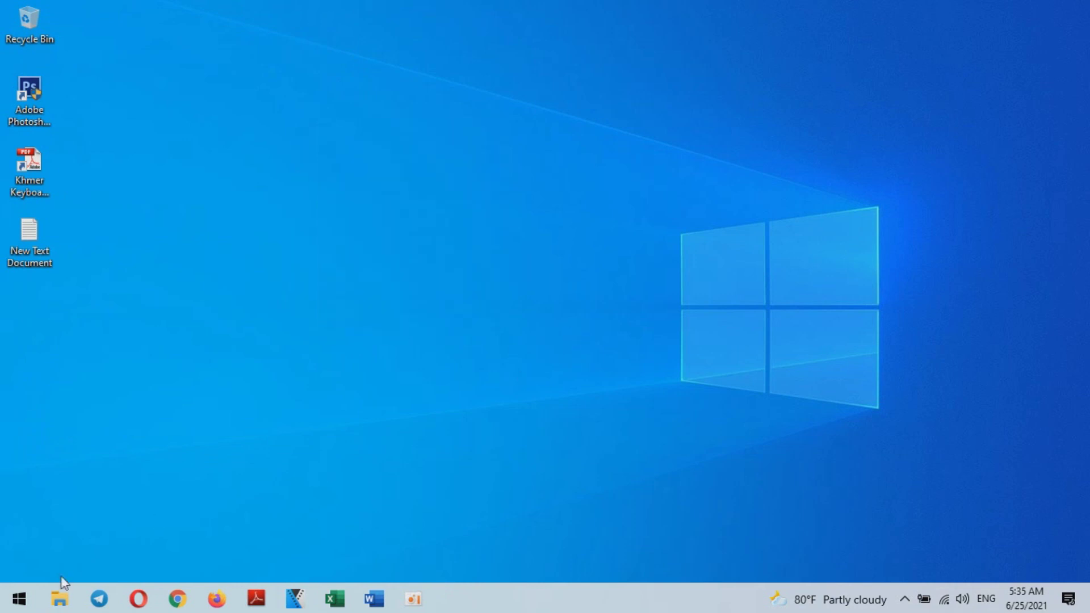
Reopen Internet Properties by running the command inetcpl.cpl and display its advanced settings.
{"action": "right_click", "coordinate": [19, 599]}
{"action": "left_click", "coordinate": [66, 522]}
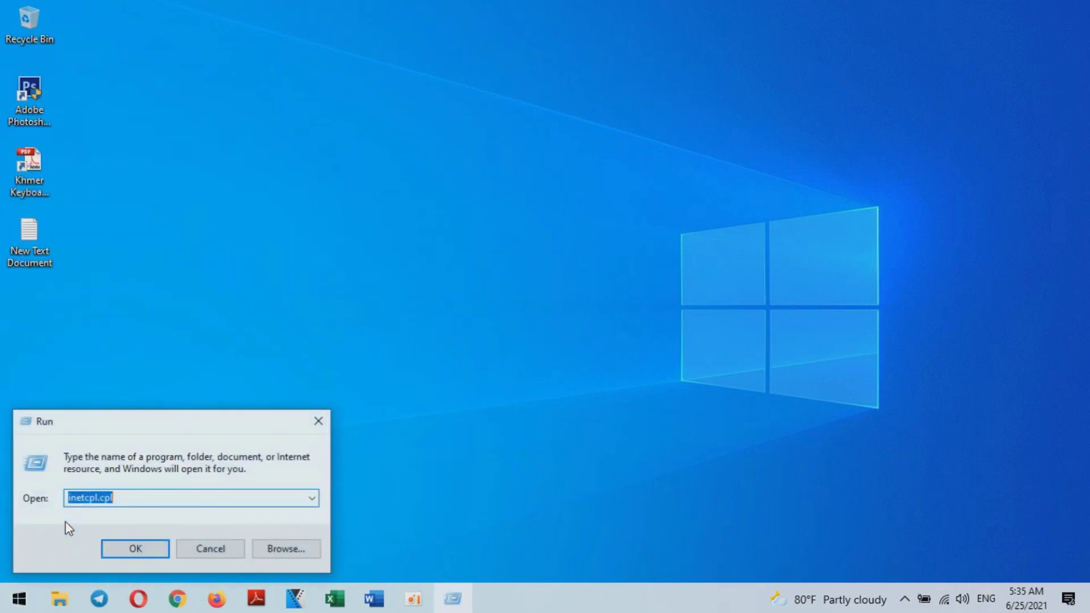
{"action": "left_click", "coordinate": [149, 551]}
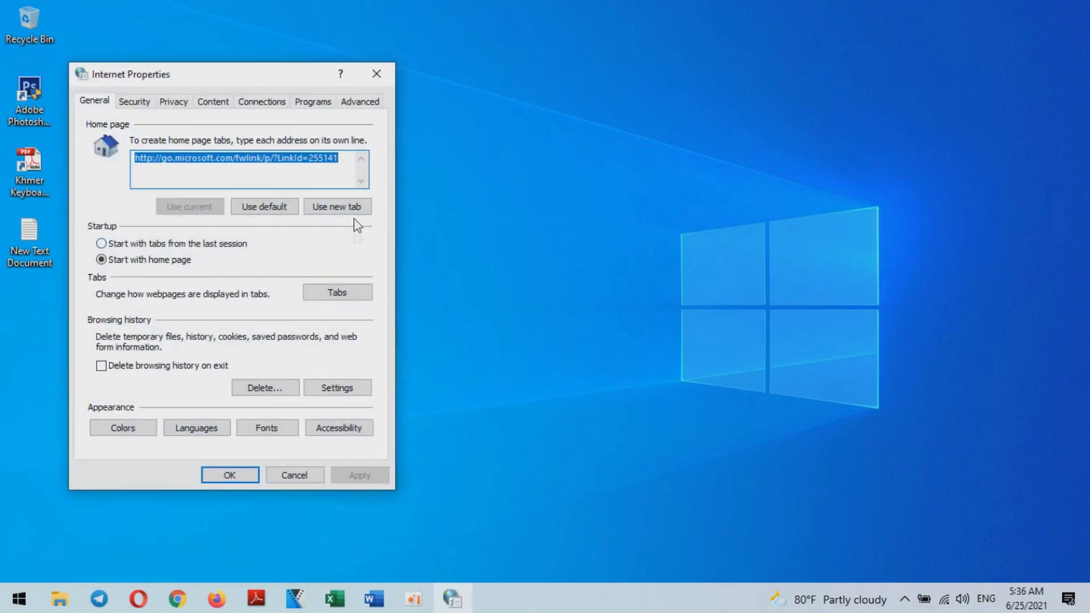
{"action": "left_click", "coordinate": [359, 105]}
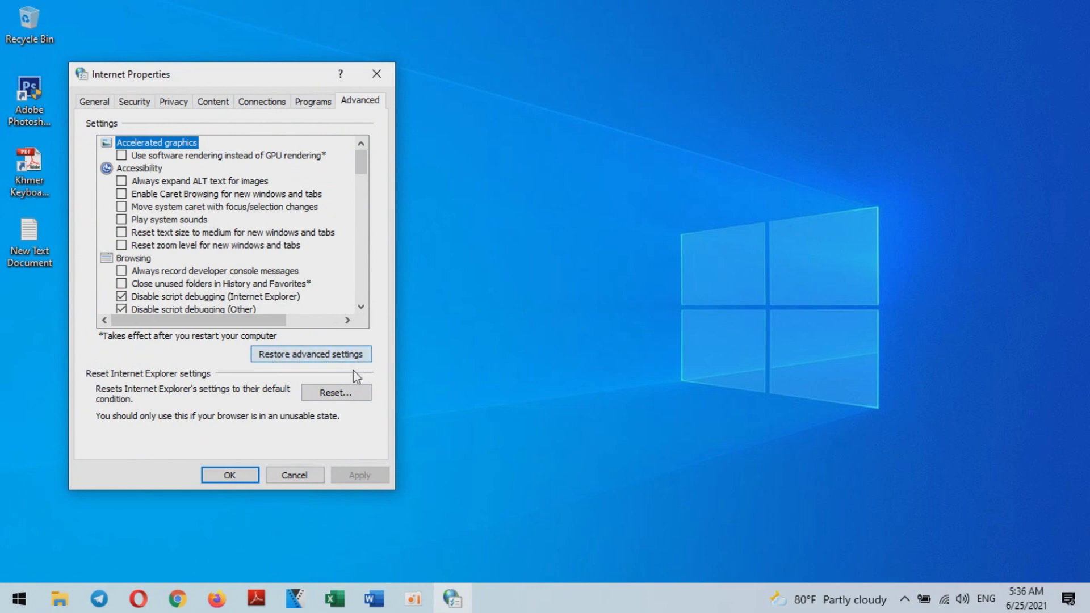
Examine what resetting all Internet Explorer settings includes, dismissing the confirmation without resetting anything.
{"action": "left_click", "coordinate": [344, 397]}
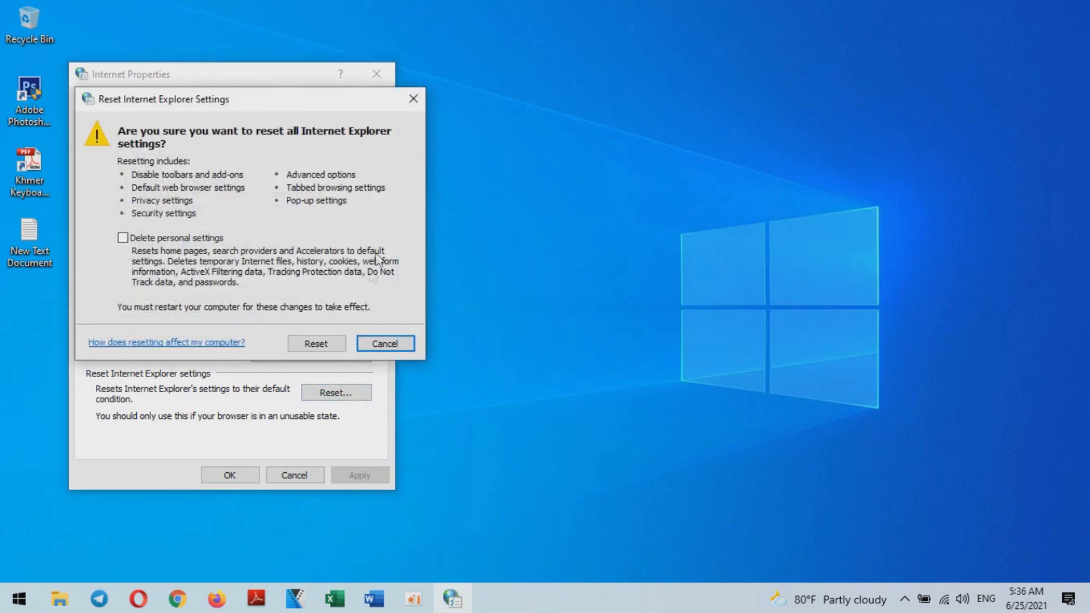
{"action": "left_click", "coordinate": [412, 99]}
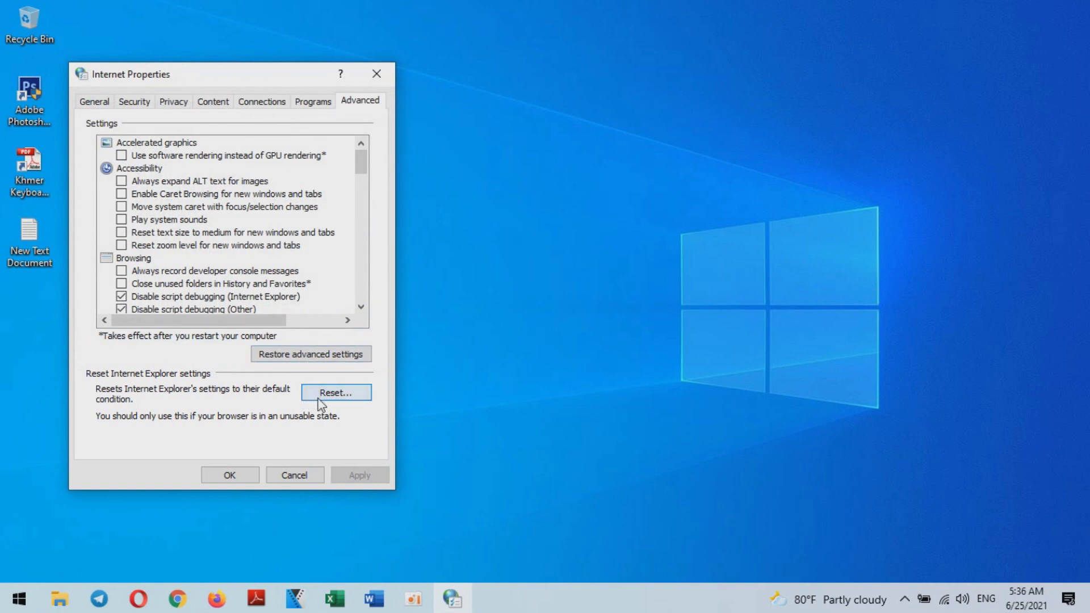
{"action": "left_click", "coordinate": [336, 398]}
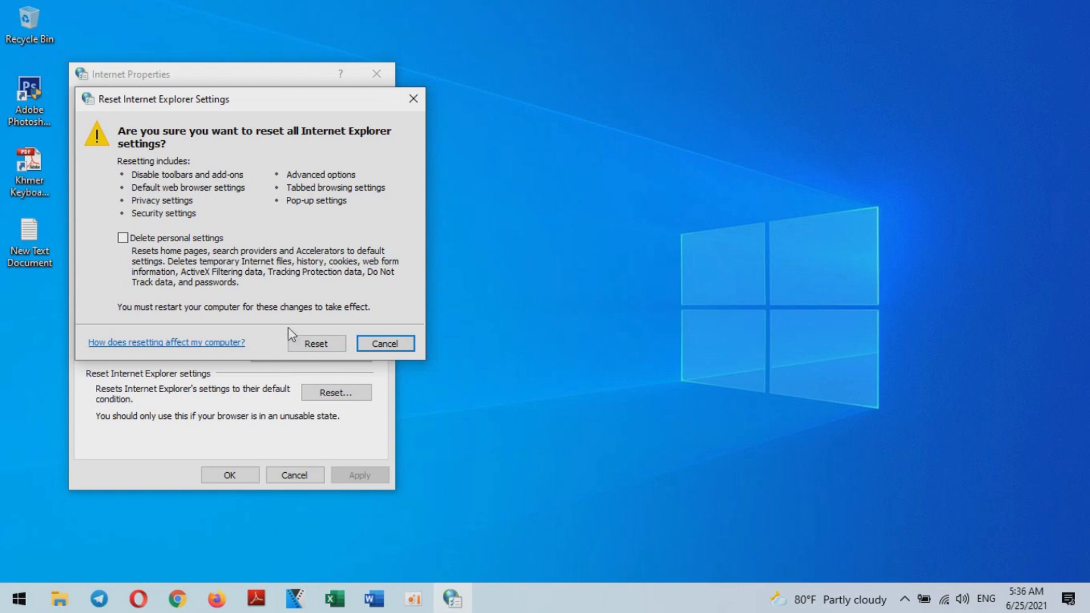
{"action": "left_click", "coordinate": [413, 99]}
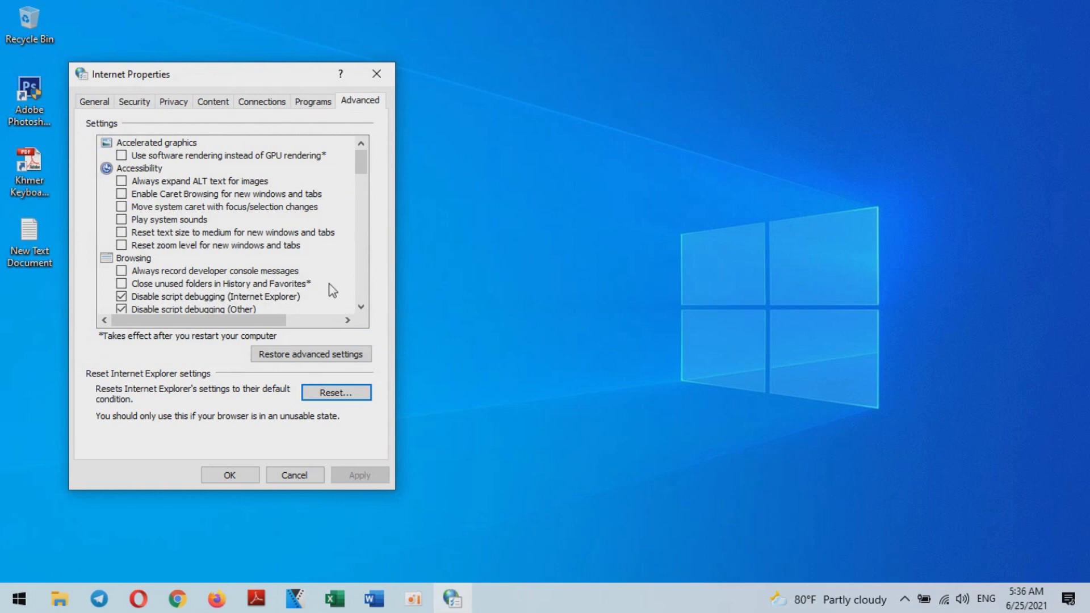
{"action": "left_click_drag", "start_coordinate": [233, 74], "coordinate": [548, 59]}
{"action": "left_click", "coordinate": [414, 599]}
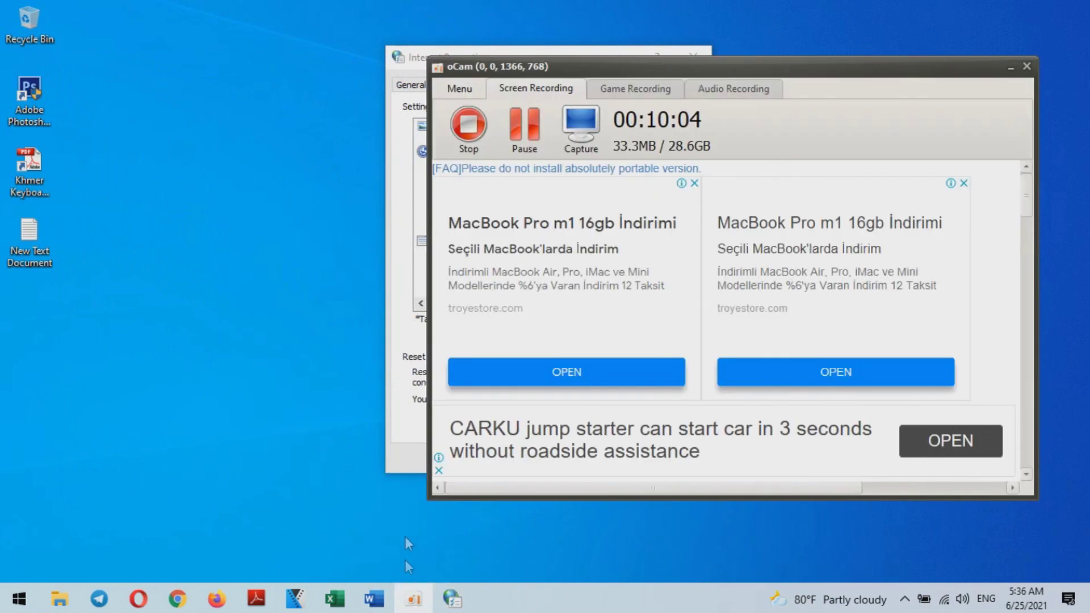
{"action": "left_click", "coordinate": [525, 126]}
{"action": "left_click", "coordinate": [1011, 67]}
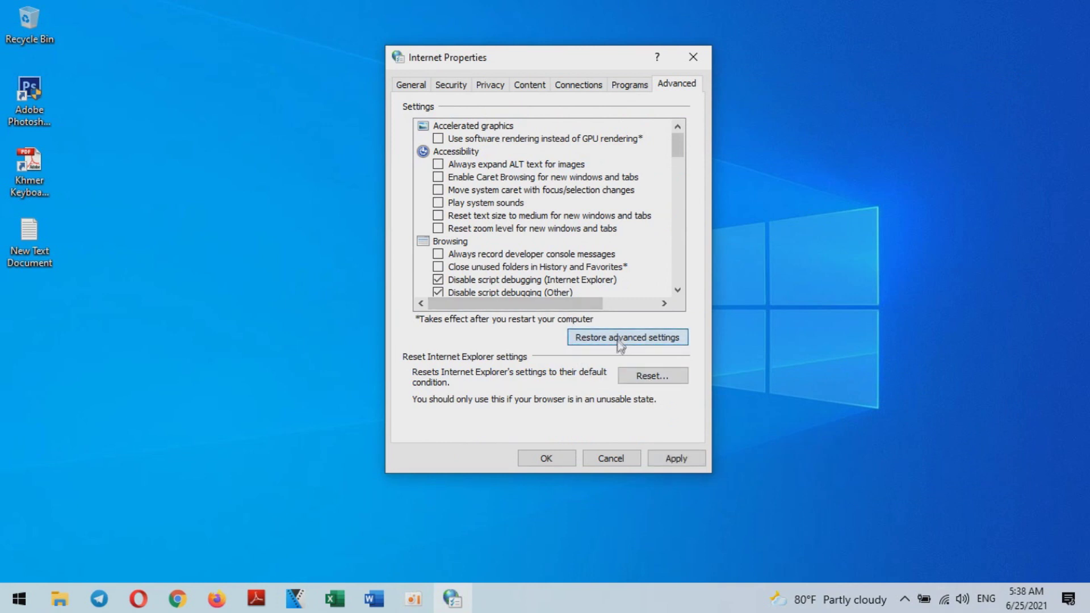
Try restoring Internet Explorer's advanced settings to their defaults, closing Internet Properties without applying.
{"action": "left_click", "coordinate": [583, 339]}
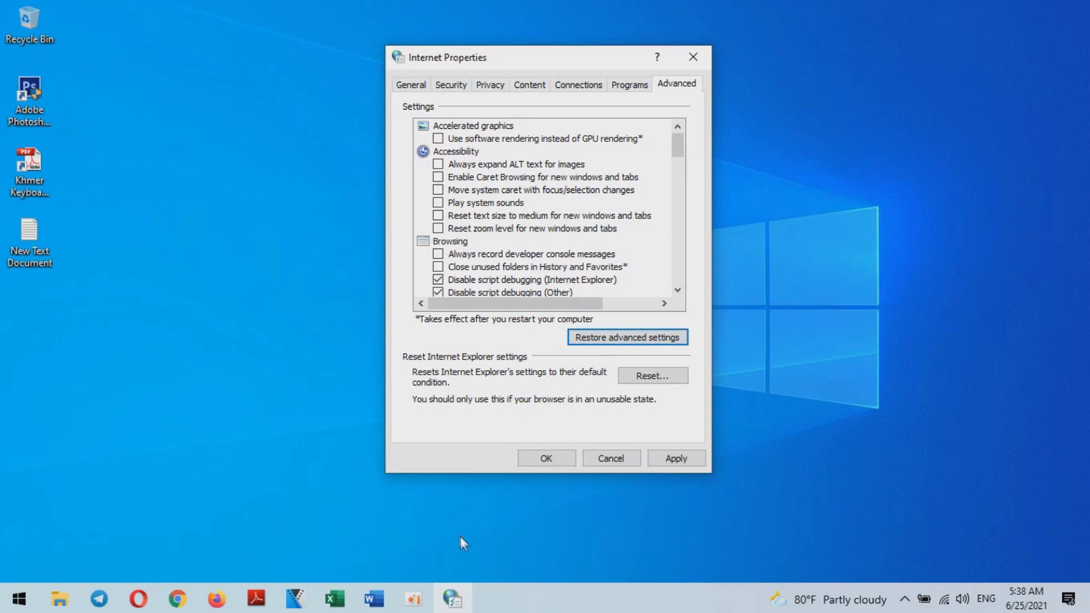
{"action": "left_click_drag", "start_coordinate": [572, 59], "coordinate": [484, 24]}
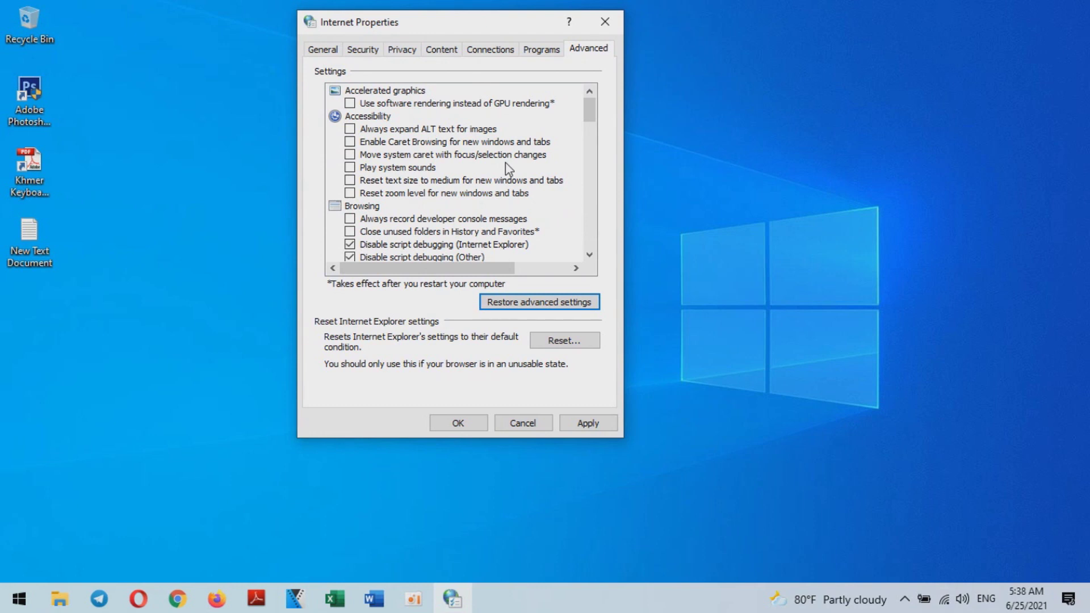
{"action": "left_click", "coordinate": [605, 22]}
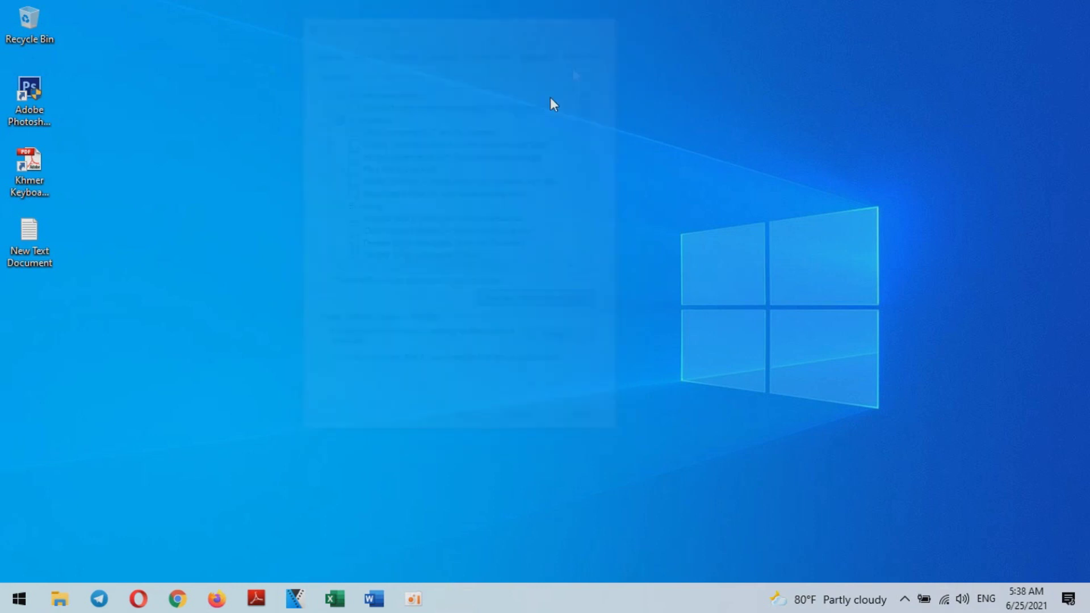
Reopen Internet Properties by running inetcpl.cpl and try restoring its advanced settings to their defaults.
{"action": "right_click", "coordinate": [19, 599]}
{"action": "left_click", "coordinate": [69, 513]}
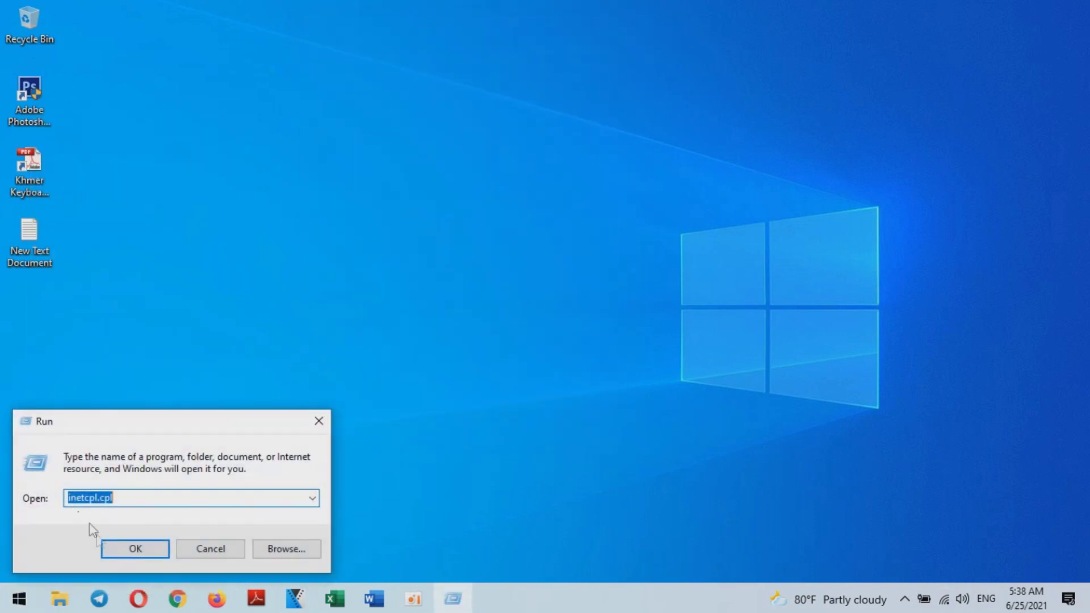
{"action": "left_click", "coordinate": [136, 549]}
{"action": "left_click", "coordinate": [408, 145]}
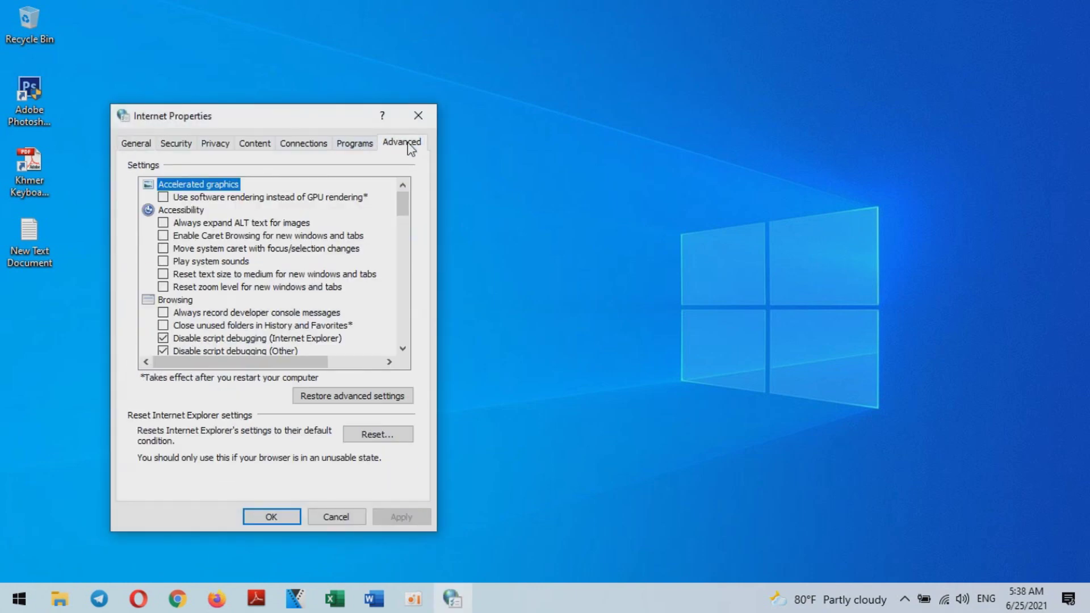
{"action": "left_click", "coordinate": [336, 392]}
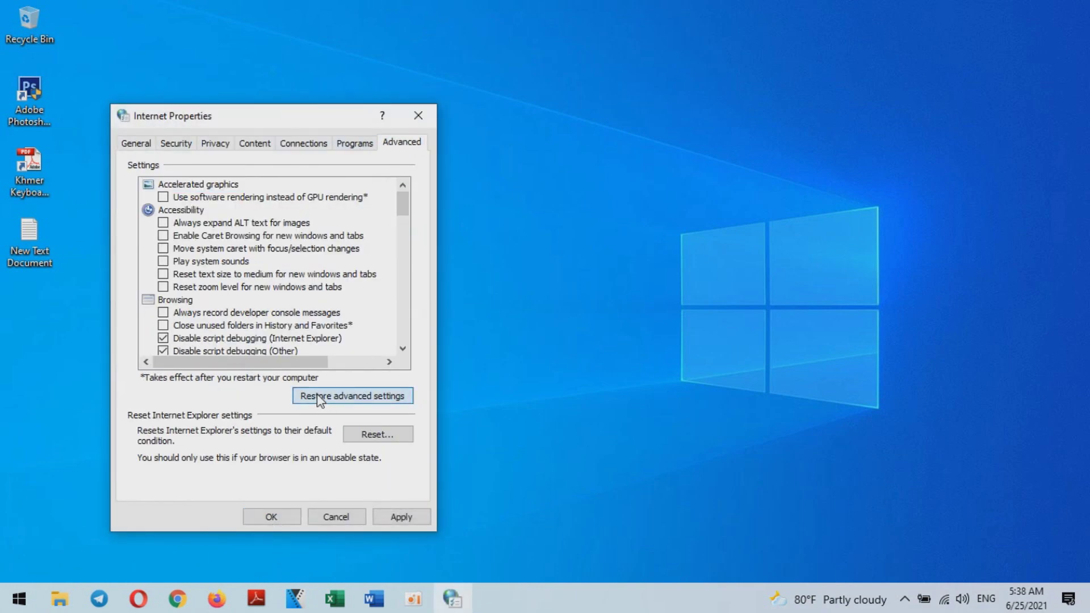
Examine the Internet Explorer reset options, including Delete personal settings, and cancel the reset.
{"action": "left_click", "coordinate": [372, 435]}
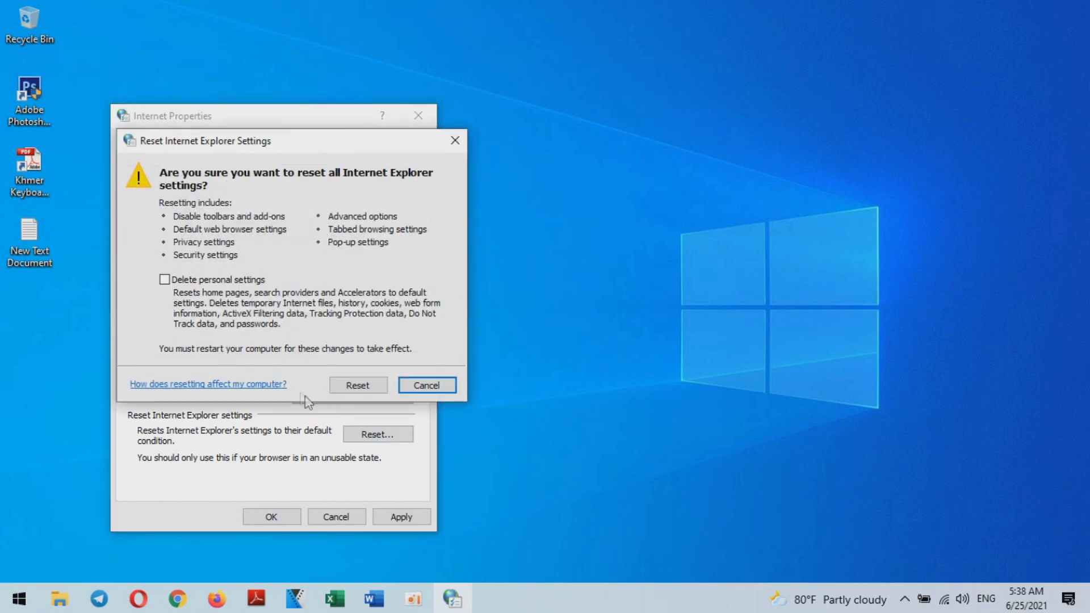
{"action": "left_click", "coordinate": [165, 279]}
{"action": "left_click", "coordinate": [423, 384]}
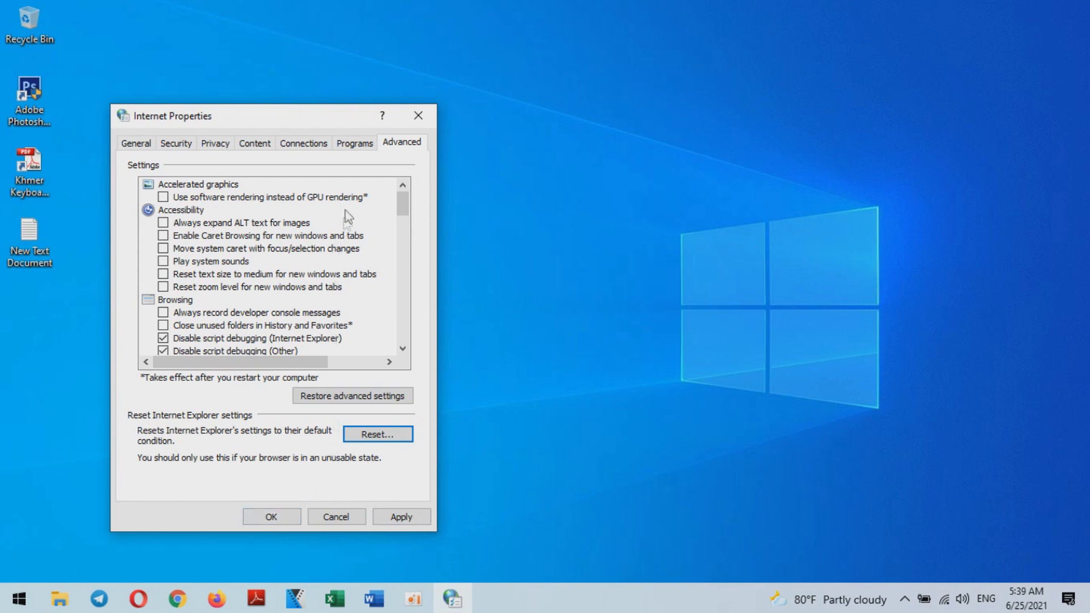
Close Internet Properties without applying the restored advanced settings and refresh the desktop.
{"action": "left_click", "coordinate": [413, 122]}
{"action": "right_click", "coordinate": [377, 149]}
{"action": "left_click", "coordinate": [432, 199]}
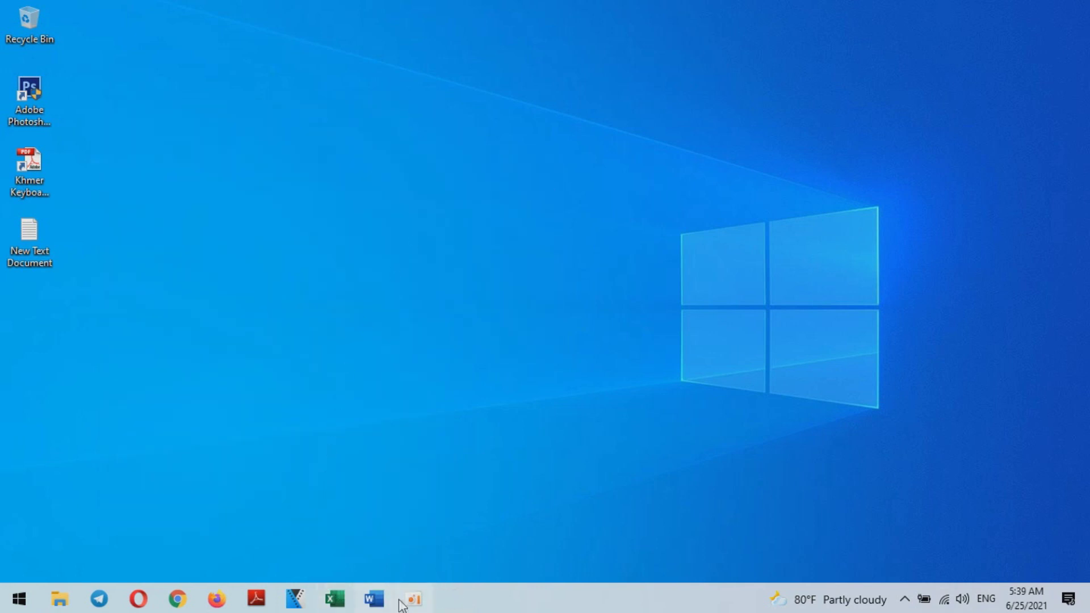
{"action": "left_click", "coordinate": [413, 599]}
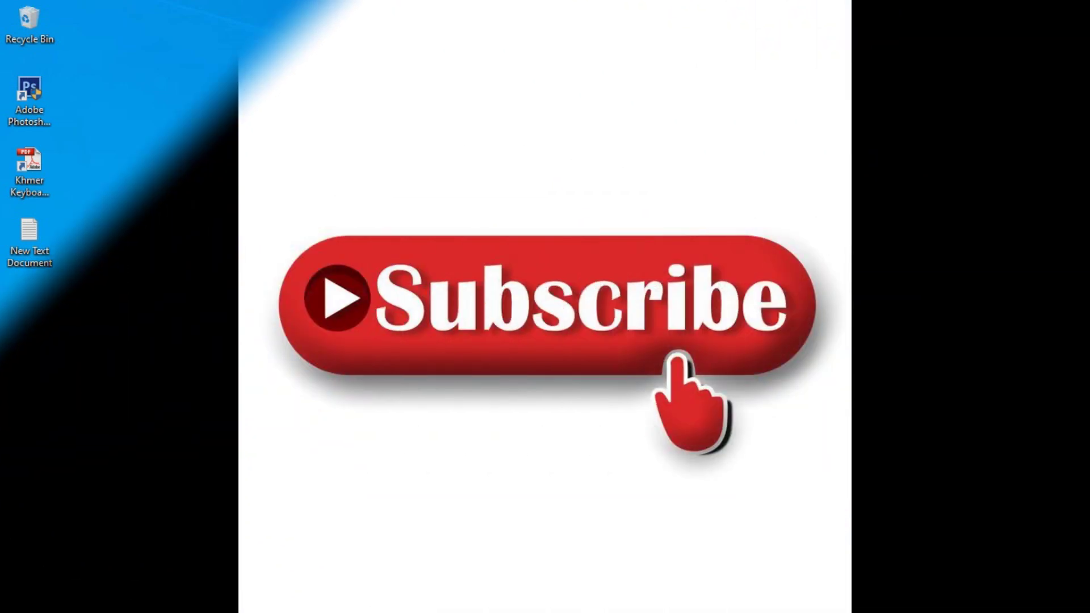